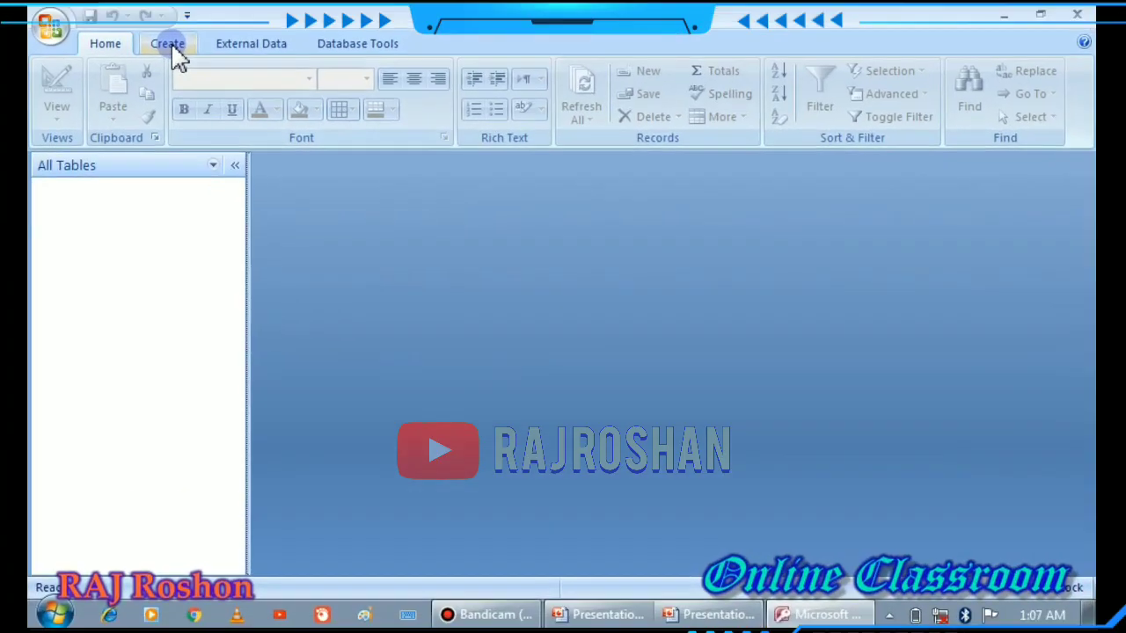
Create the blank School1 database and add a new Table1 datasheet.
{"action": "left_click", "coordinate": [166, 43]}
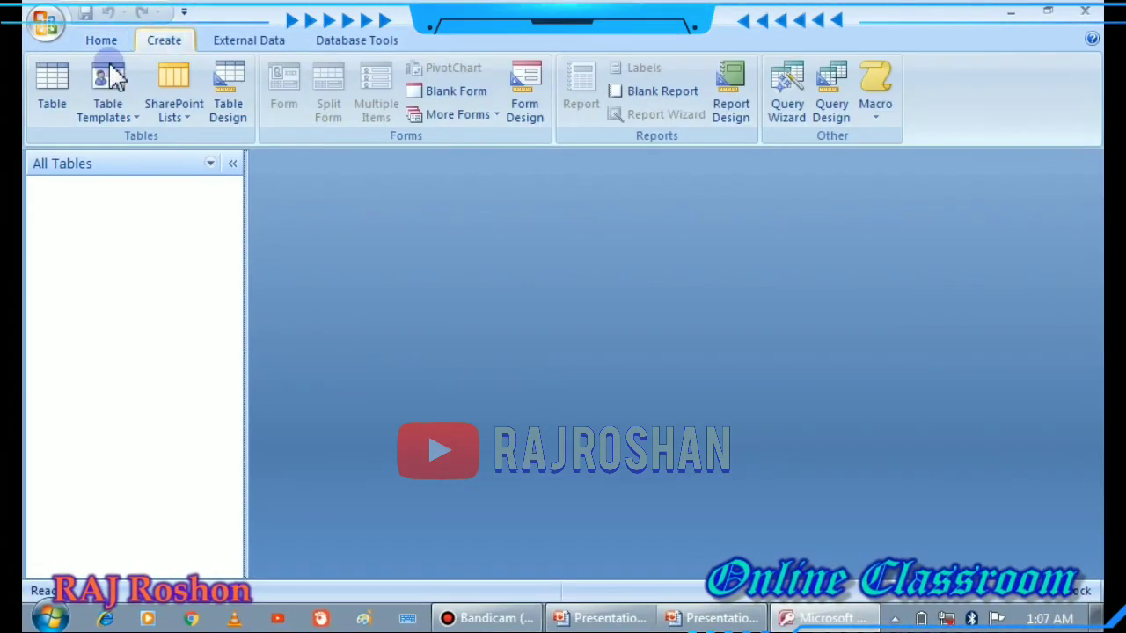
{"action": "left_click", "coordinate": [70, 75]}
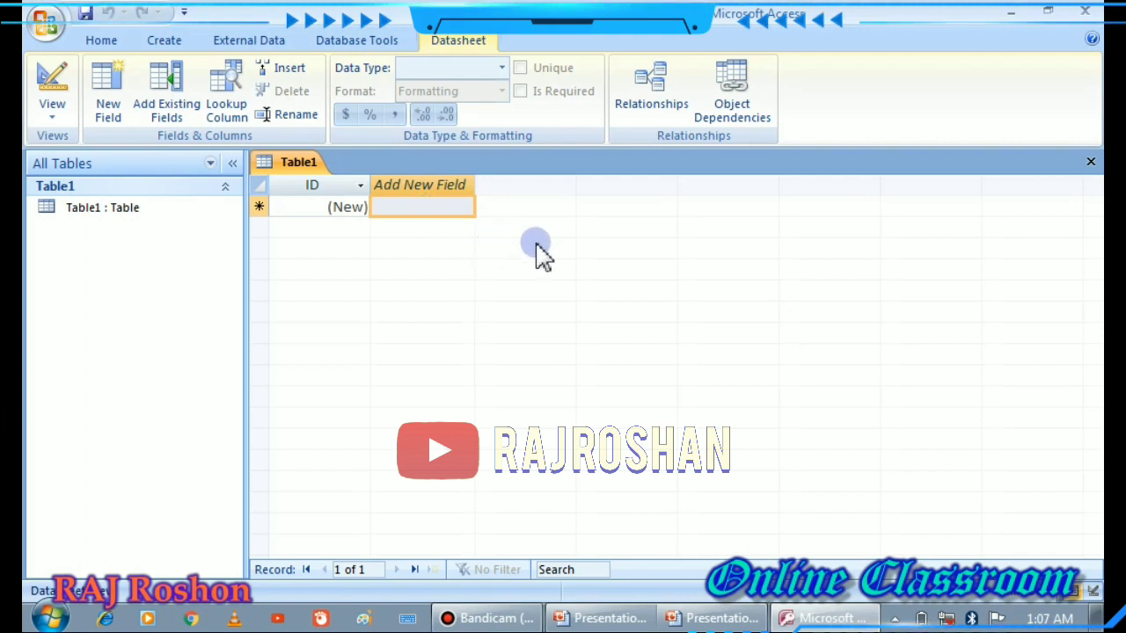
Enter the first student record: the student's name, class VIII, 22 and grade A.
{"action": "left_click", "coordinate": [432, 205]}
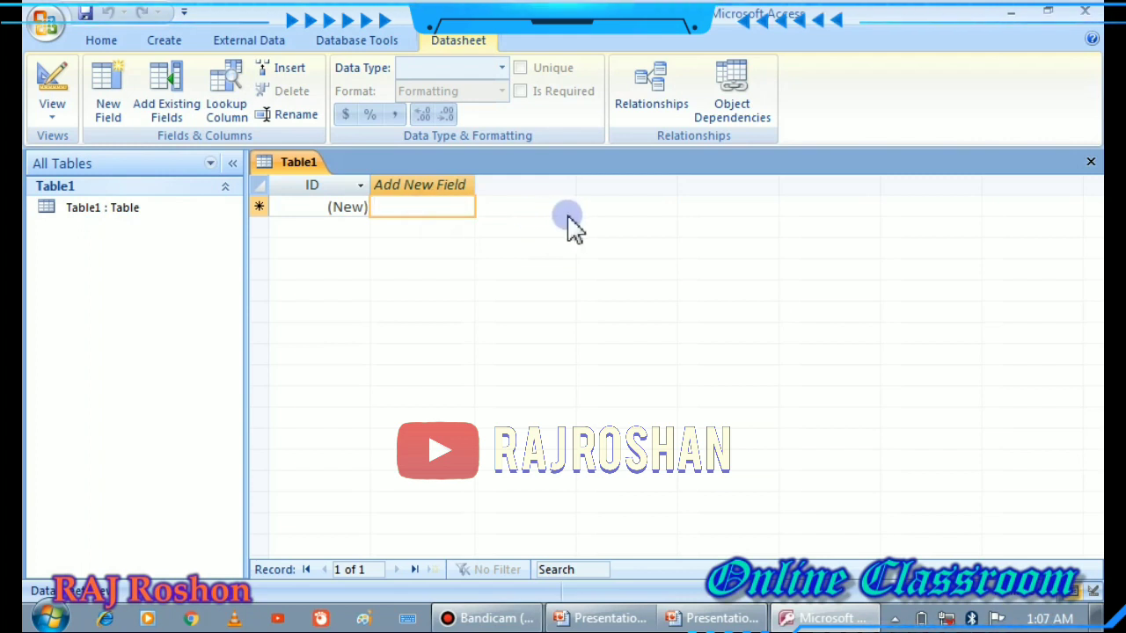
{"action": "type", "text": "Amit"}
{"action": "key", "text": "Tab"}
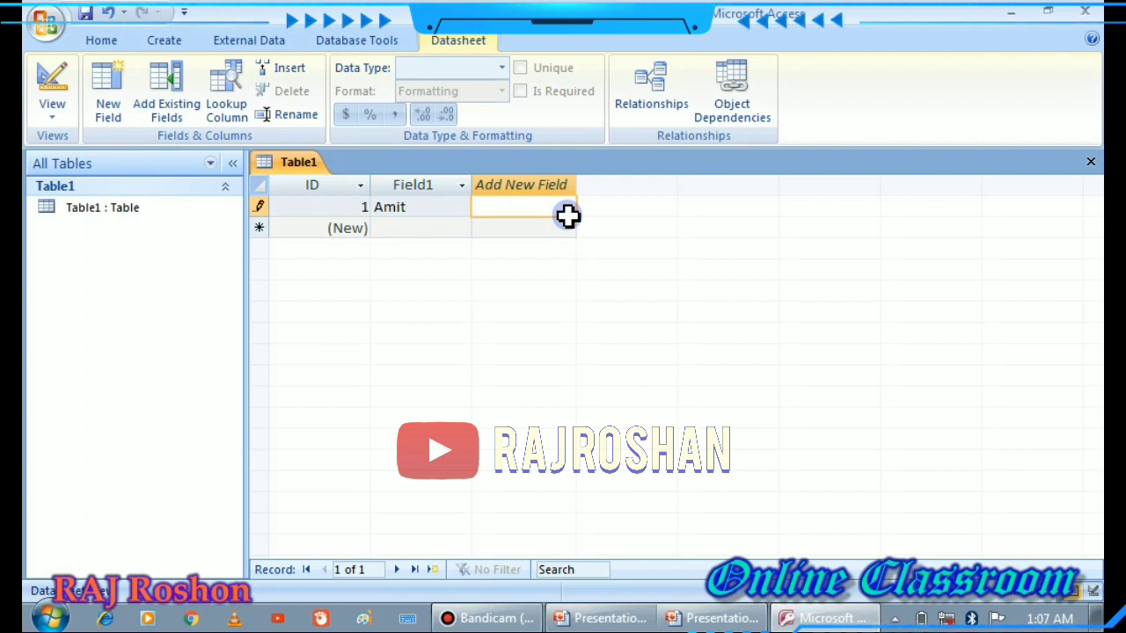
{"action": "type", "text": "VIII"}
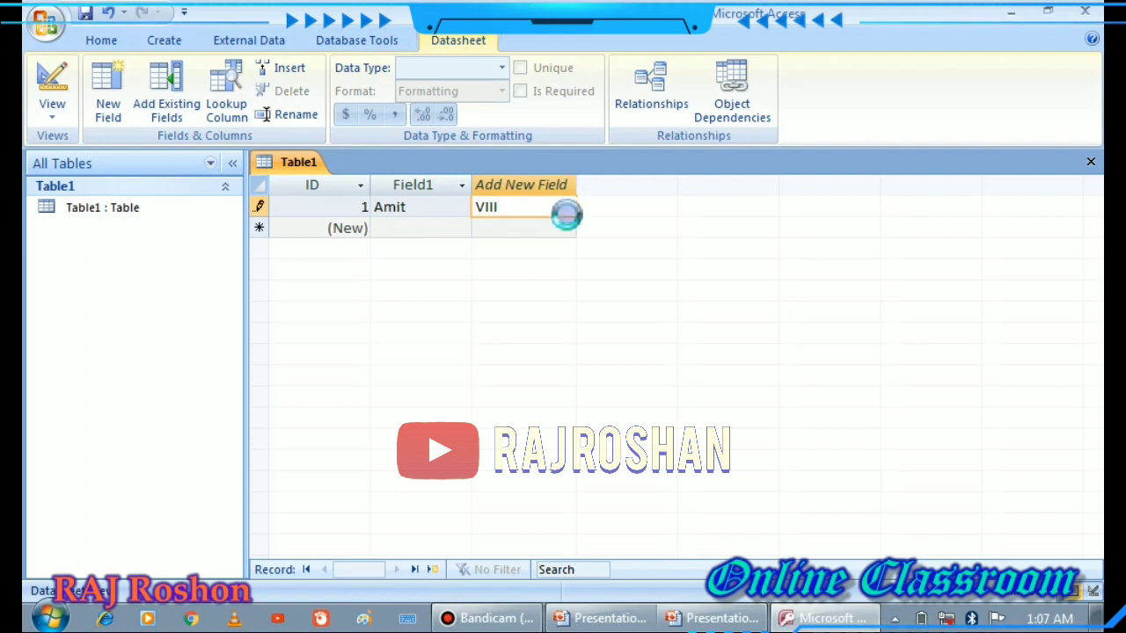
{"action": "key", "text": "Tab"}
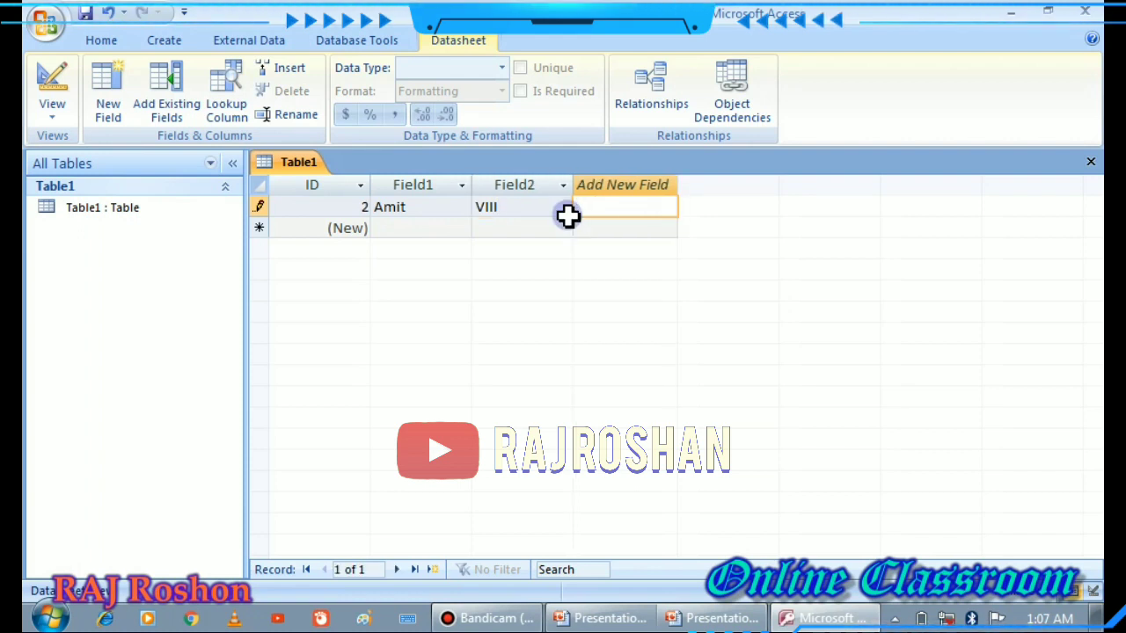
{"action": "type", "text": "22"}
{"action": "key", "text": "Tab"}
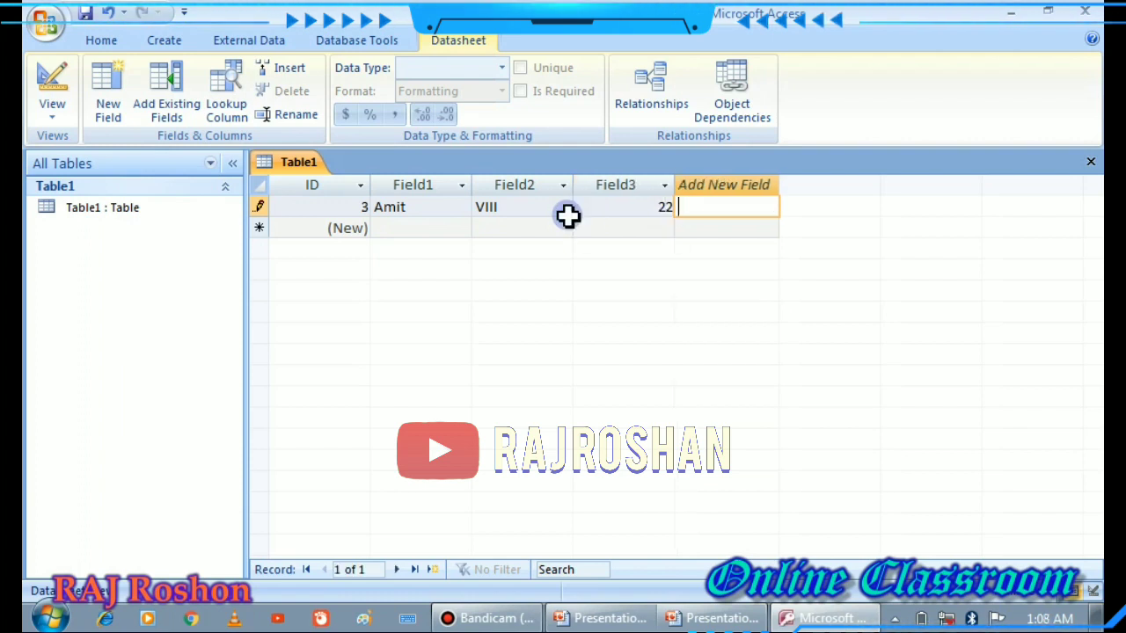
{"action": "type", "text": "A"}
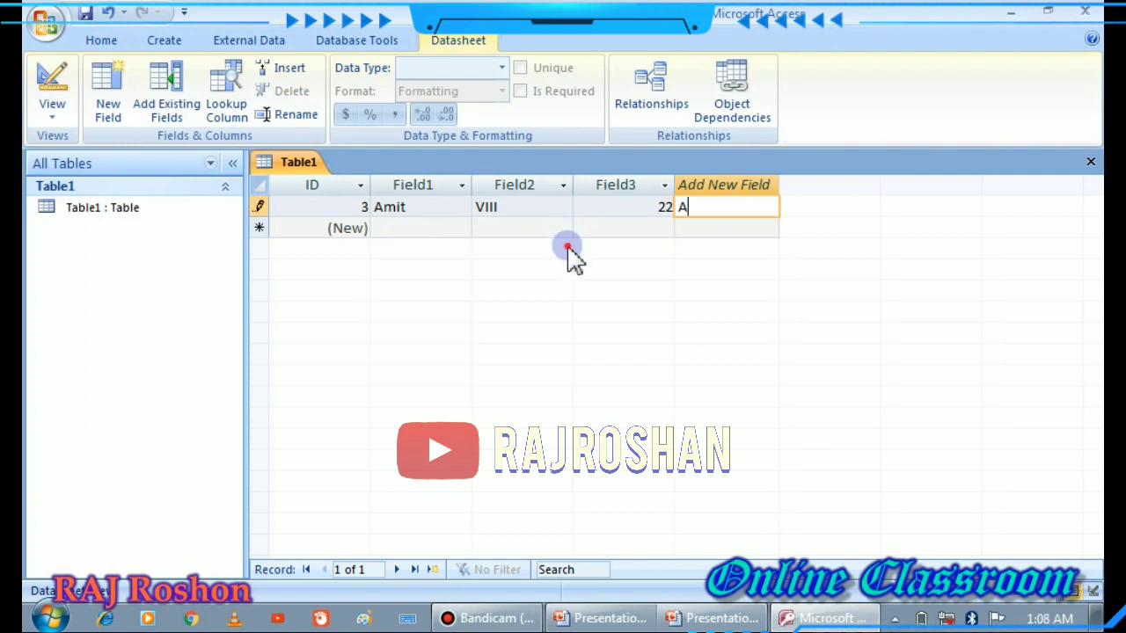
{"action": "left_click", "coordinate": [359, 207]}
{"action": "left_click", "coordinate": [394, 211]}
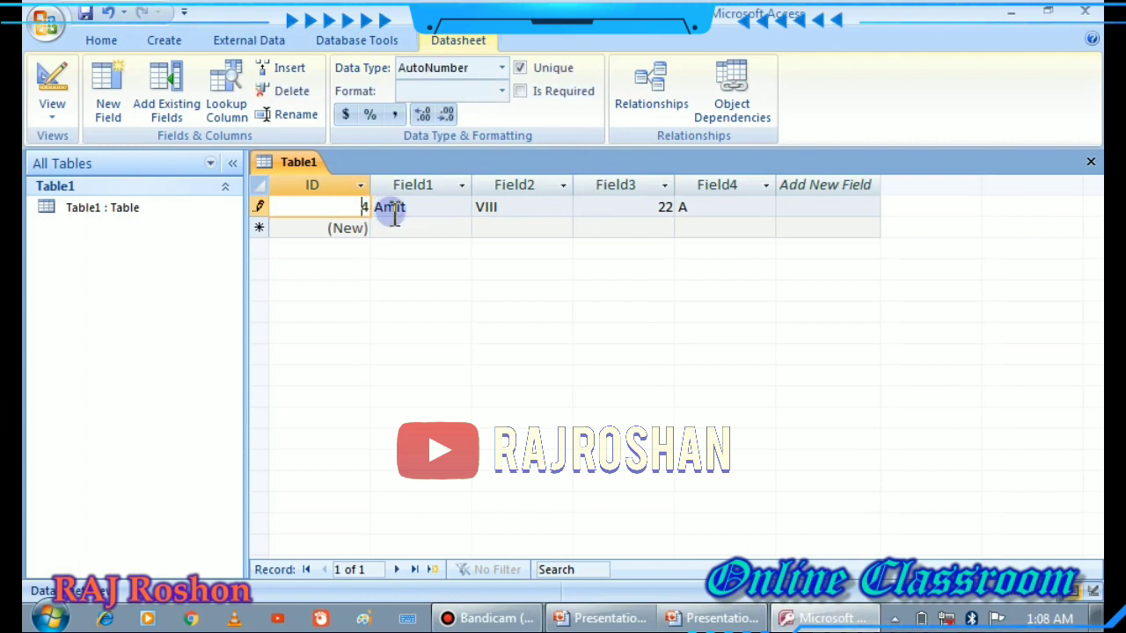
{"action": "left_click_drag", "start_coordinate": [352, 206], "coordinate": [370, 217]}
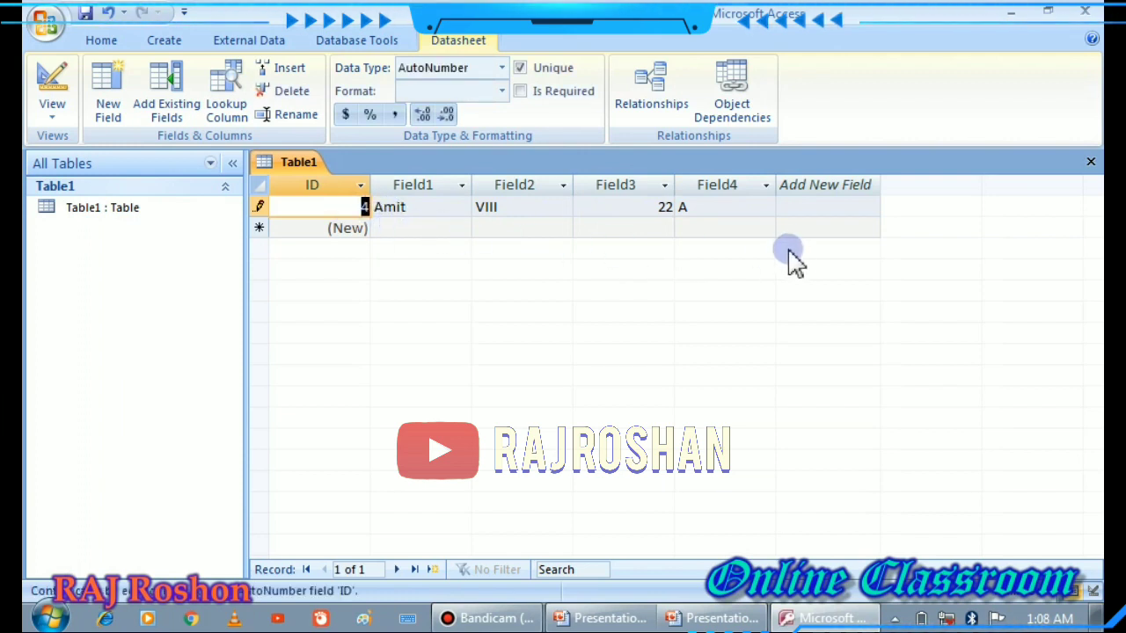
{"action": "left_click", "coordinate": [795, 220]}
Enter a second student record with a name, class VIII, 23 and grade A.
{"action": "left_click", "coordinate": [735, 210]}
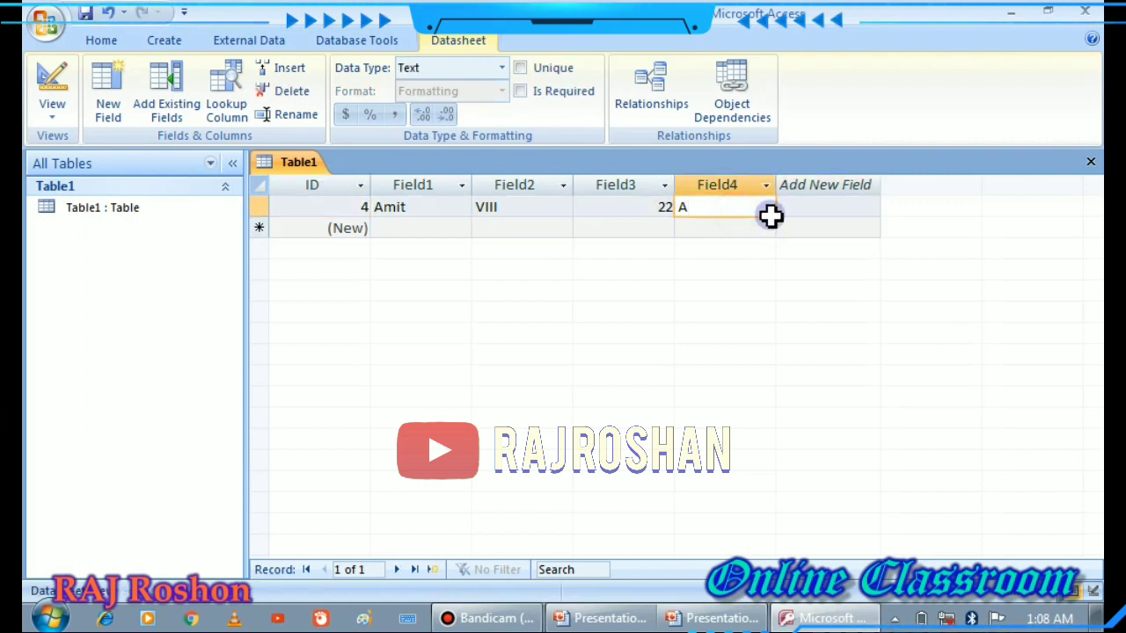
{"action": "key", "text": "Tab"}
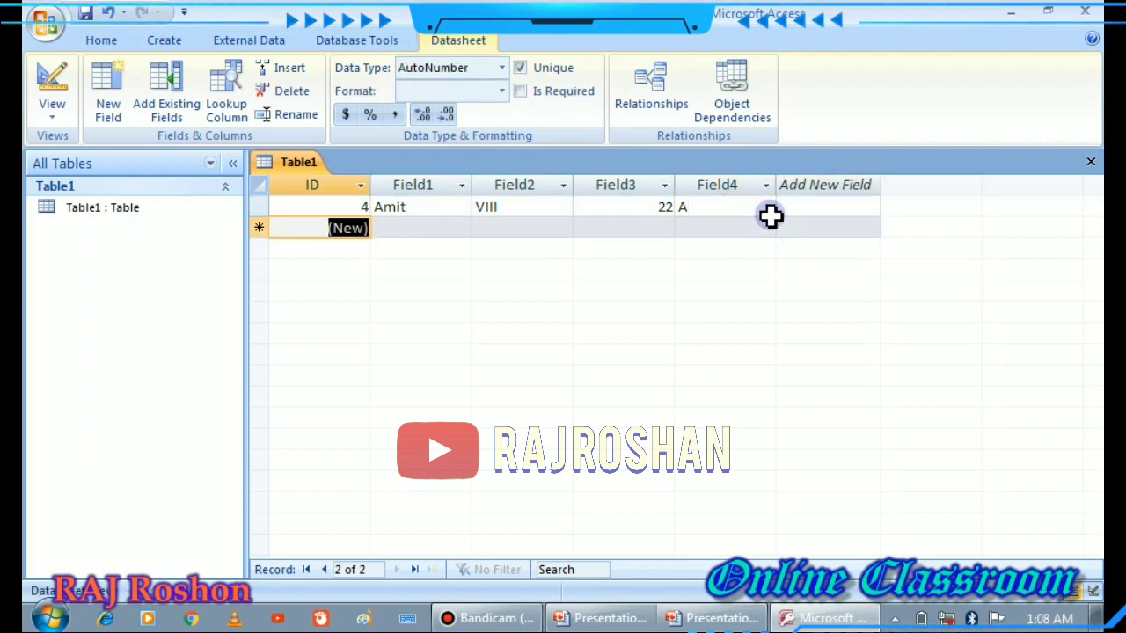
{"action": "key", "text": "Tab"}
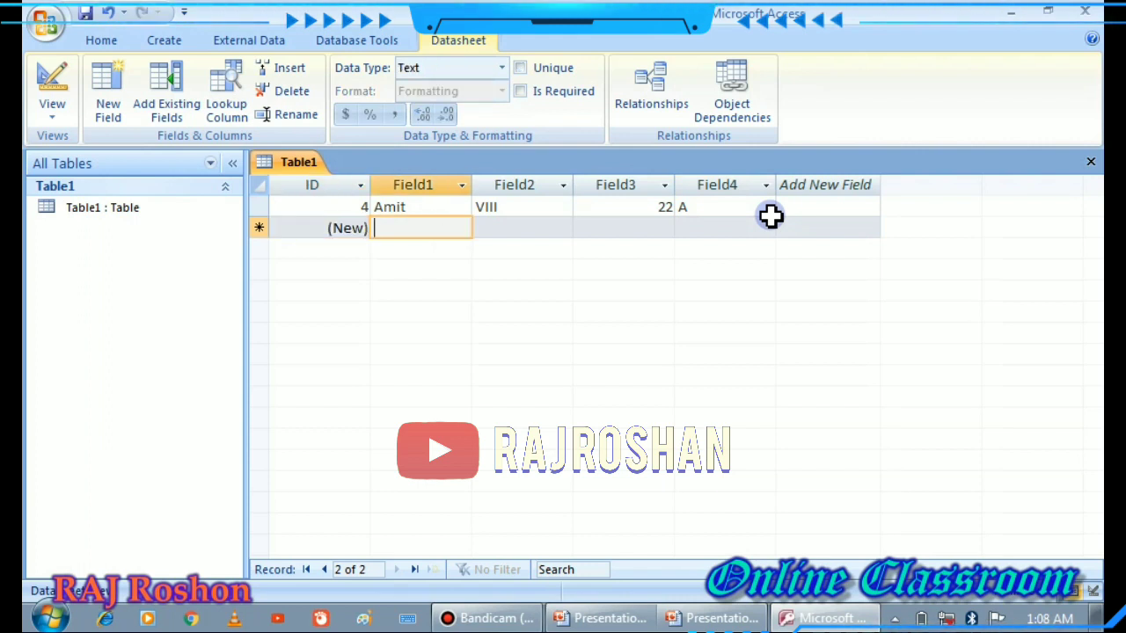
{"action": "type", "text": "Rajib"}
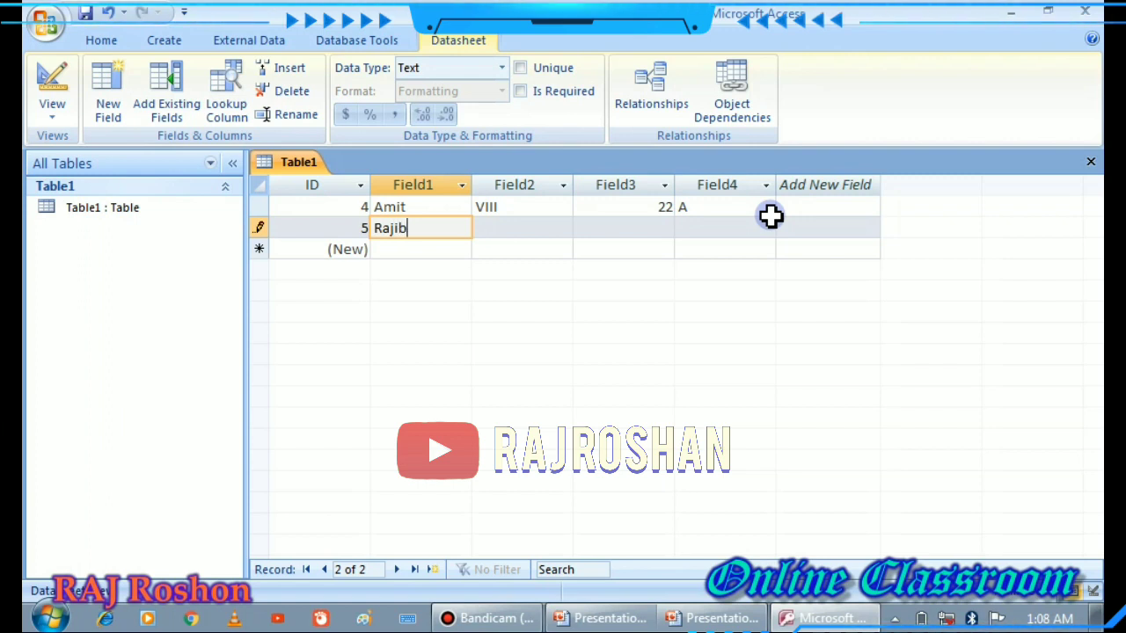
{"action": "key", "text": "Tab"}
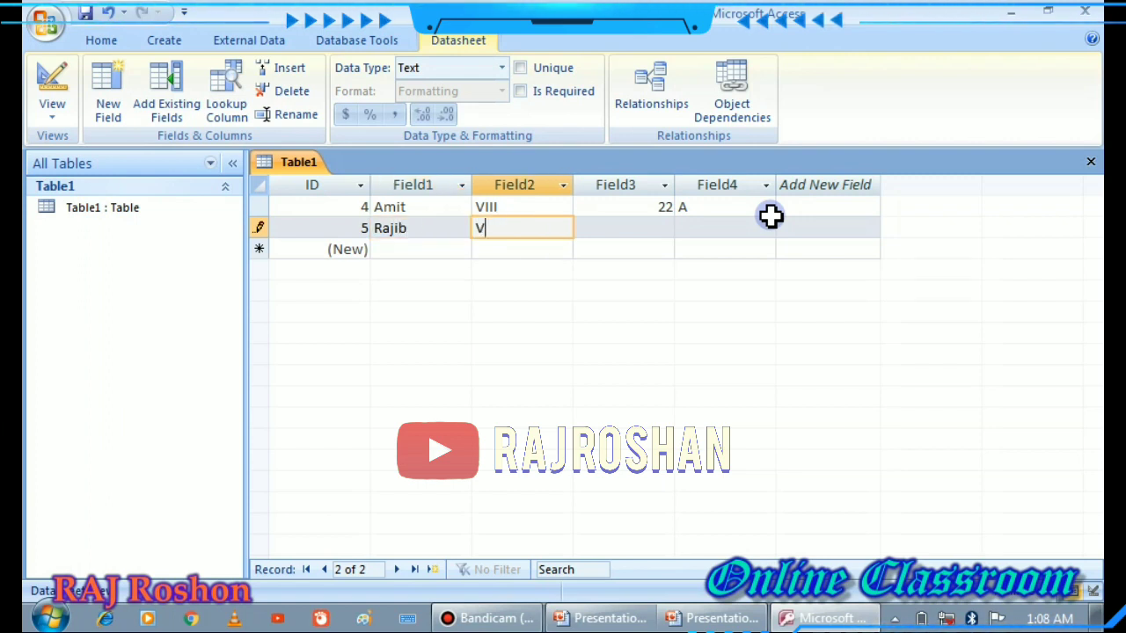
{"action": "key", "text": "Tab"}
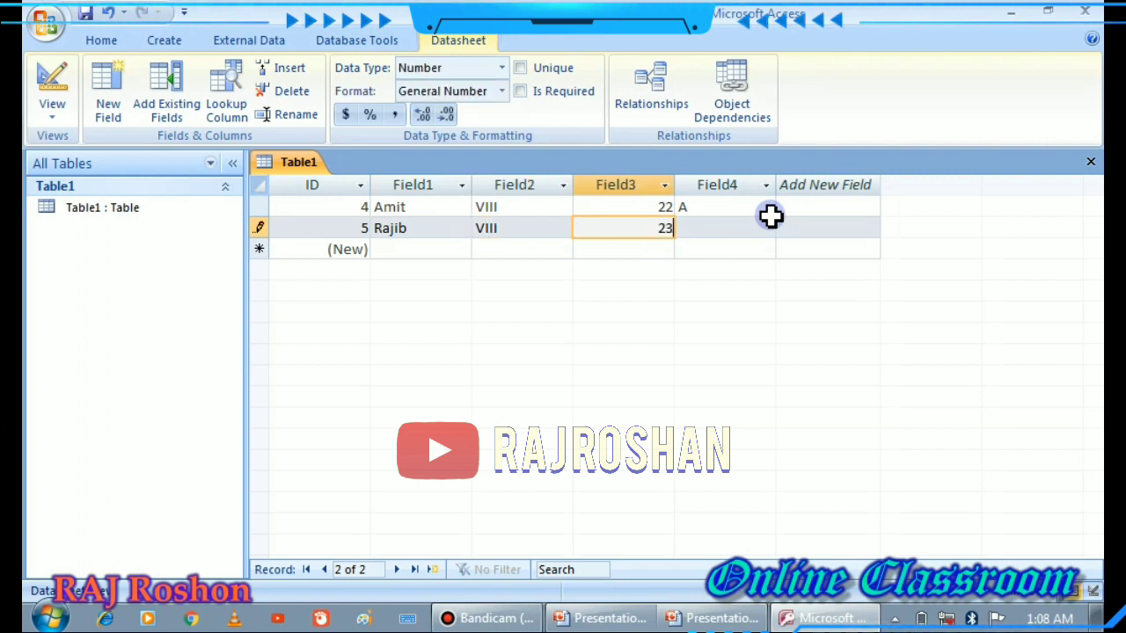
{"action": "key", "text": "Tab"}
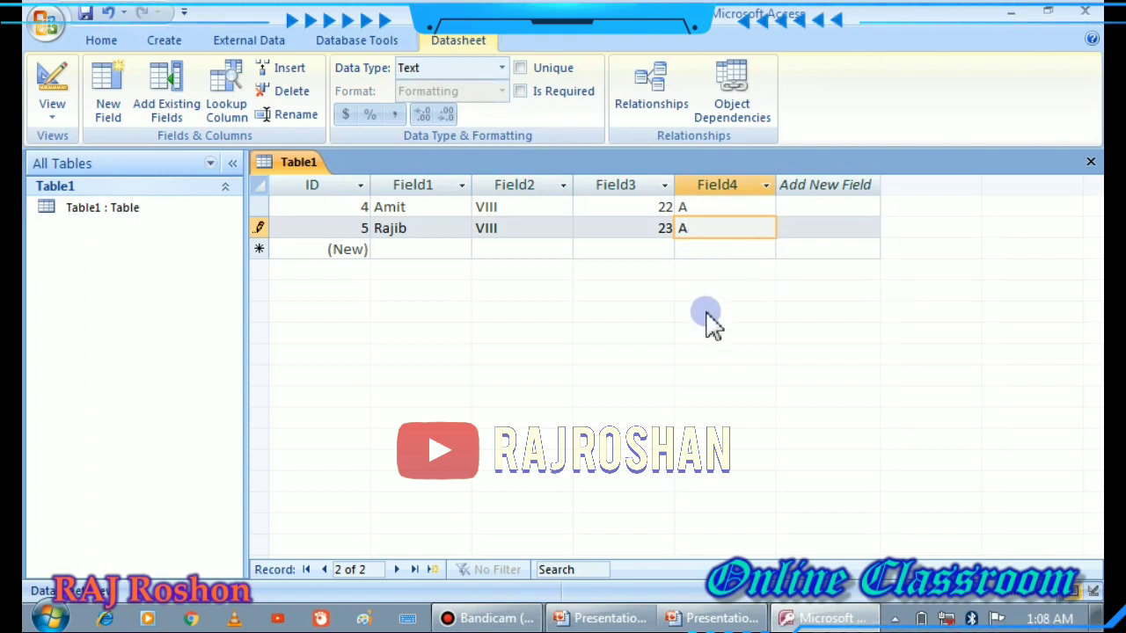
Rename the Field1 column to Name and Field2 to Class.
{"action": "left_click", "coordinate": [426, 184]}
{"action": "right_click", "coordinate": [433, 193]}
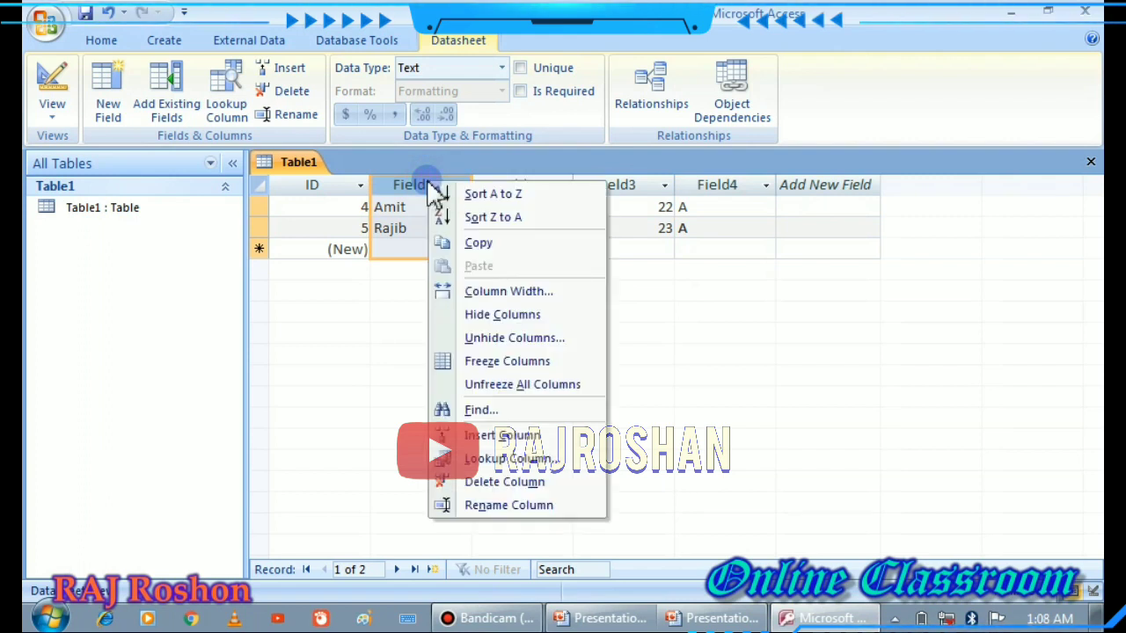
{"action": "left_click", "coordinate": [514, 505]}
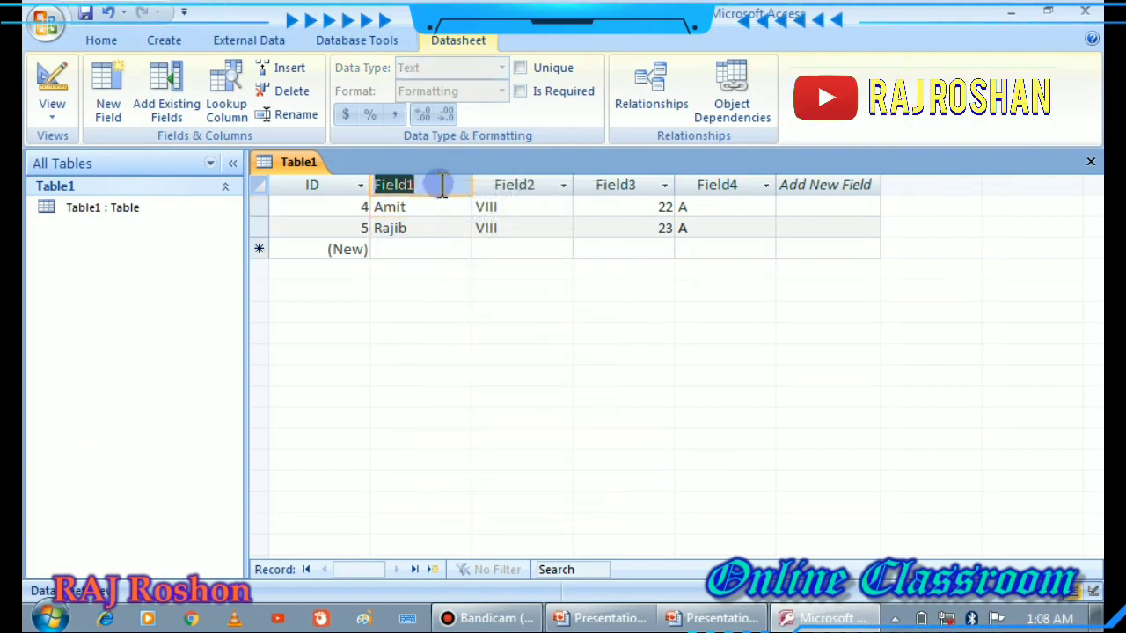
{"action": "type", "text": "Name"}
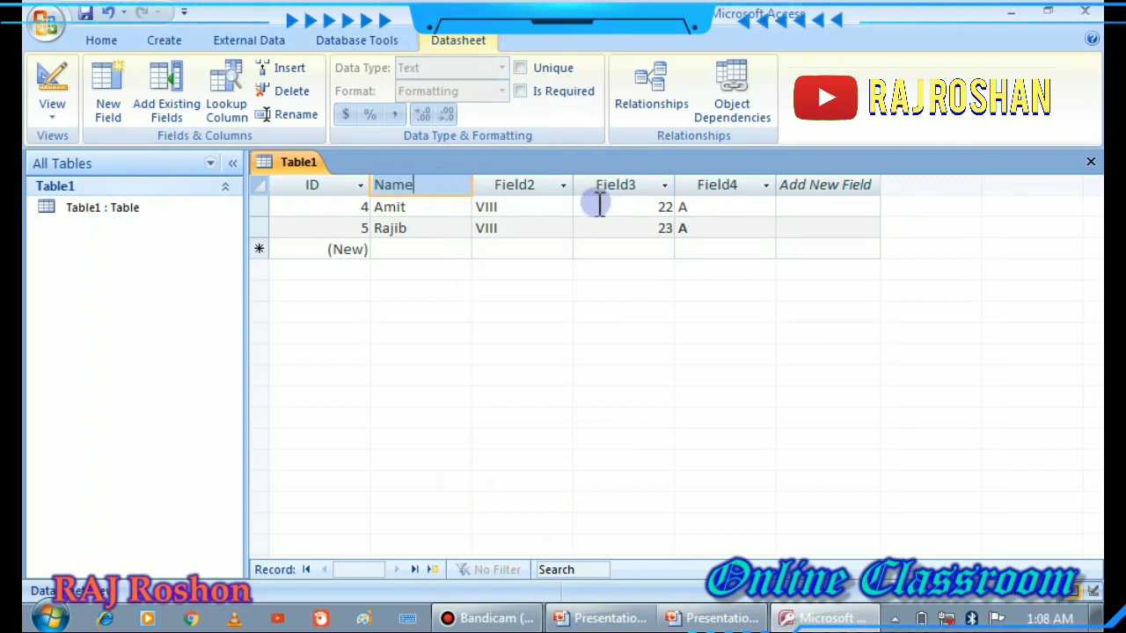
{"action": "left_click", "coordinate": [517, 185]}
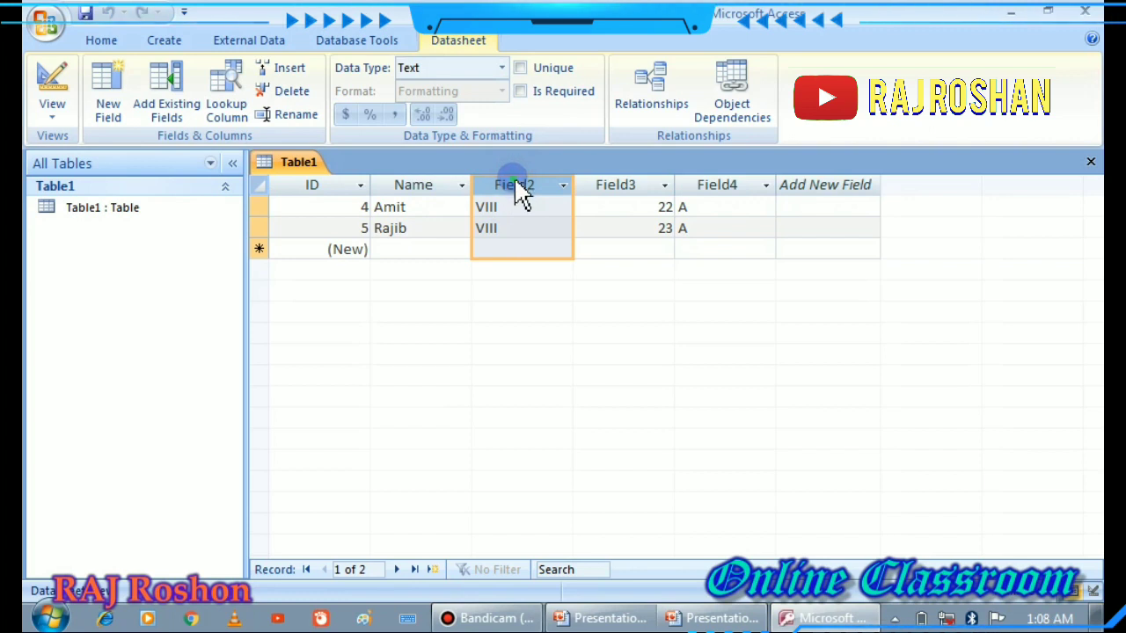
{"action": "right_click", "coordinate": [518, 190]}
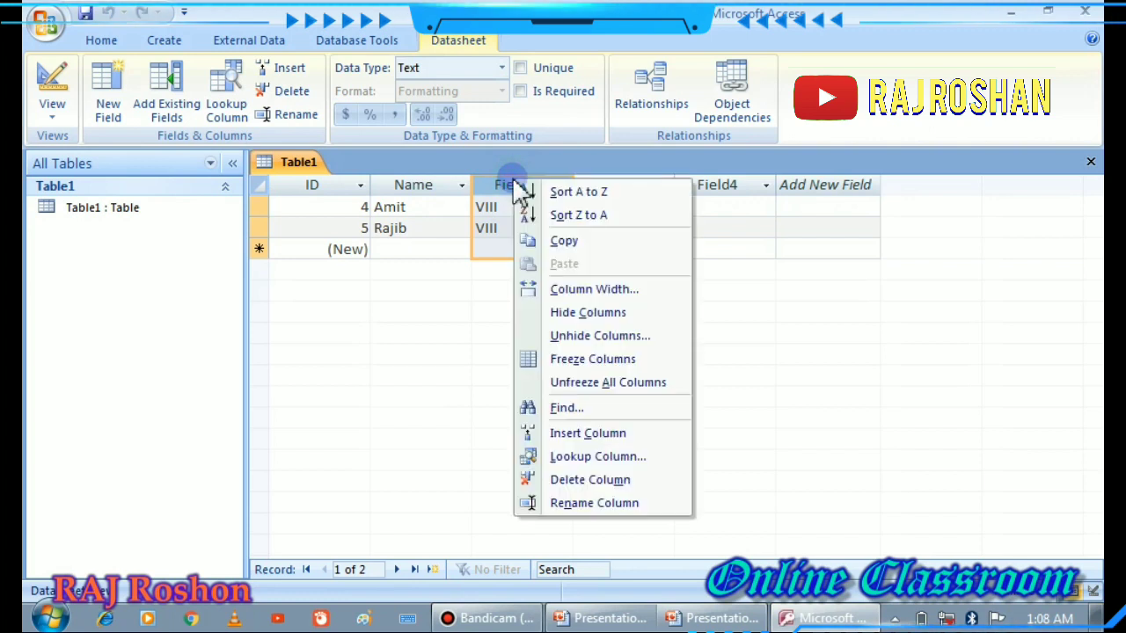
{"action": "left_click", "coordinate": [597, 505]}
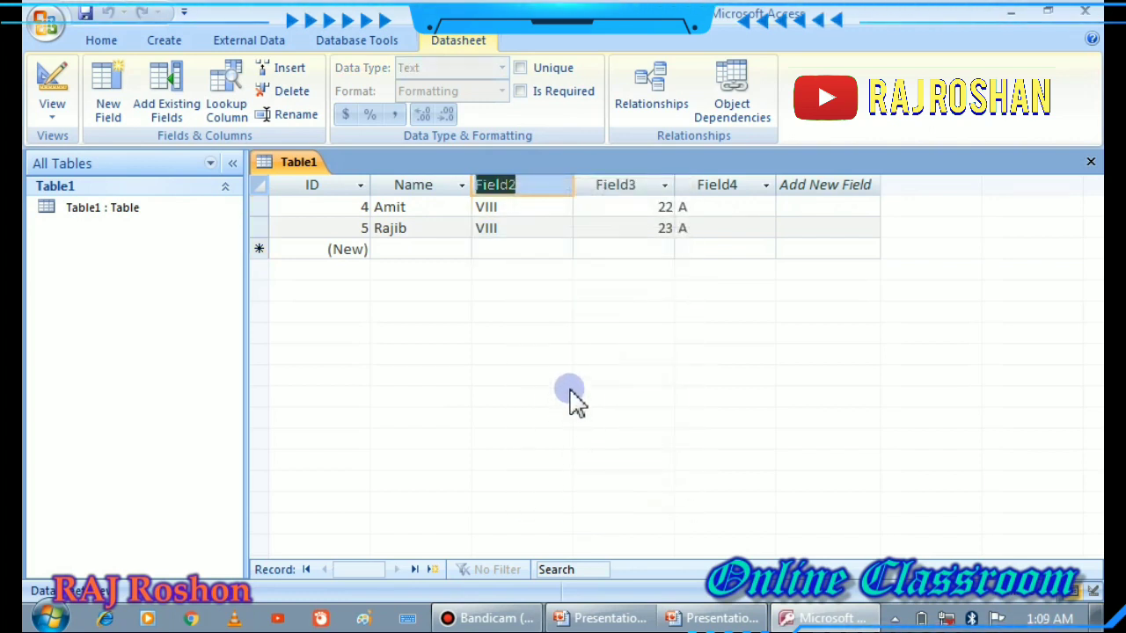
{"action": "type", "text": "Class"}
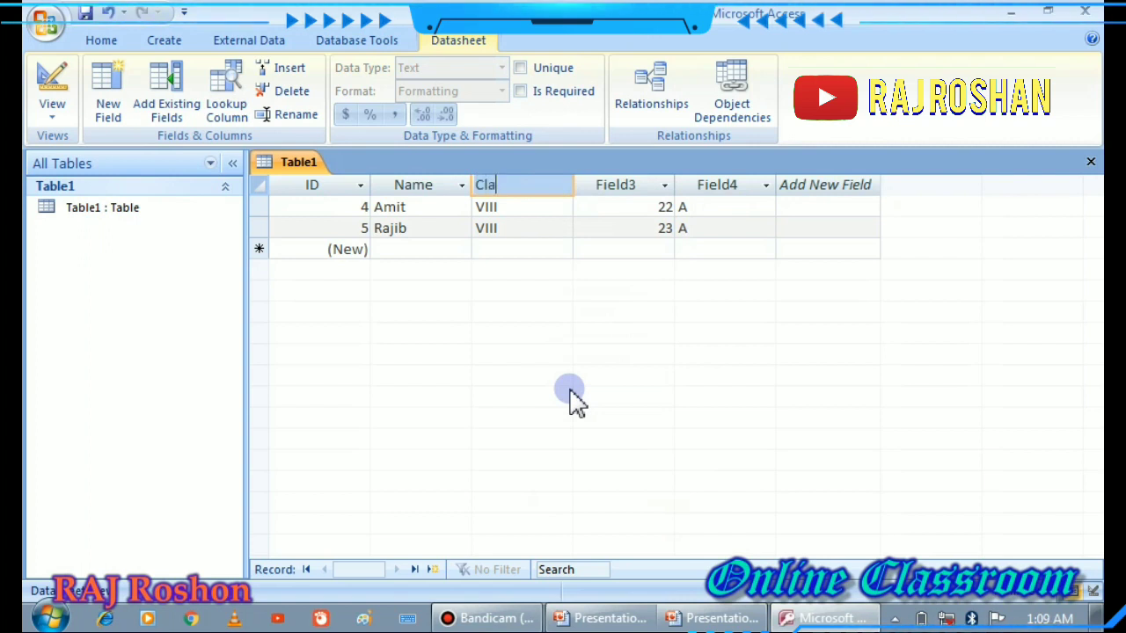
Rename the Field3 column to RollNo and Field4 to Sec.
{"action": "left_click", "coordinate": [644, 187]}
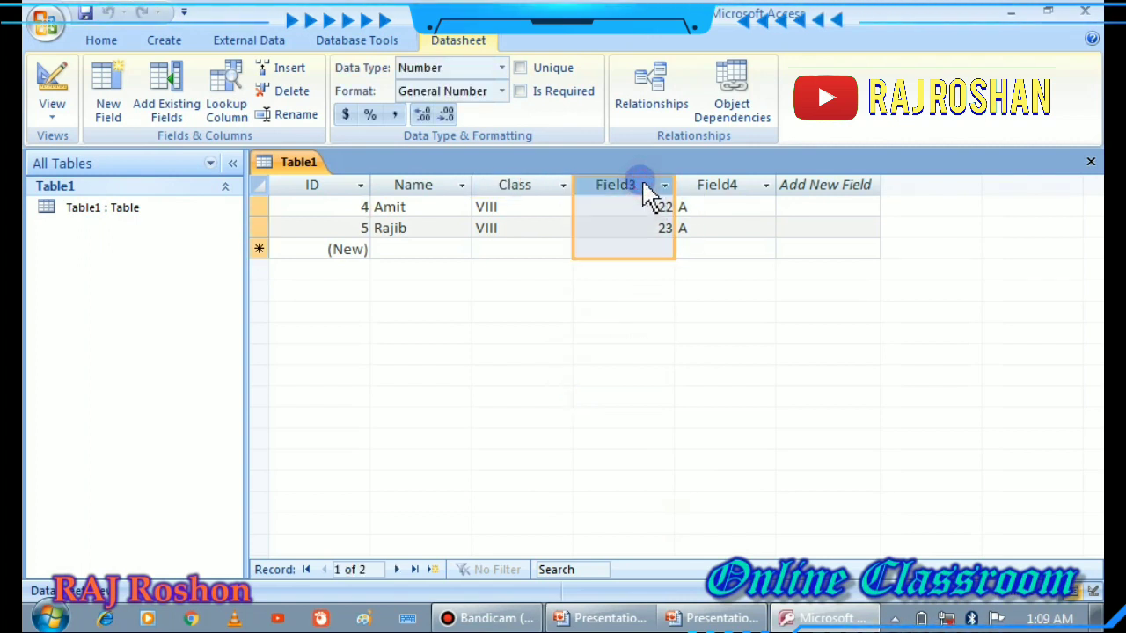
{"action": "right_click", "coordinate": [643, 192]}
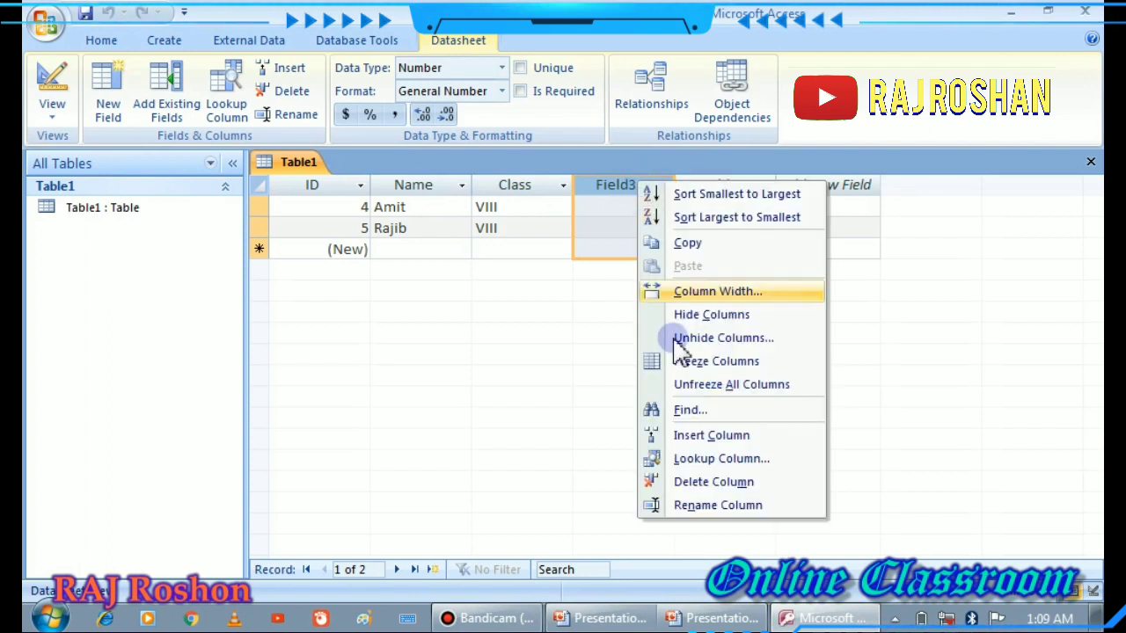
{"action": "left_click", "coordinate": [739, 516]}
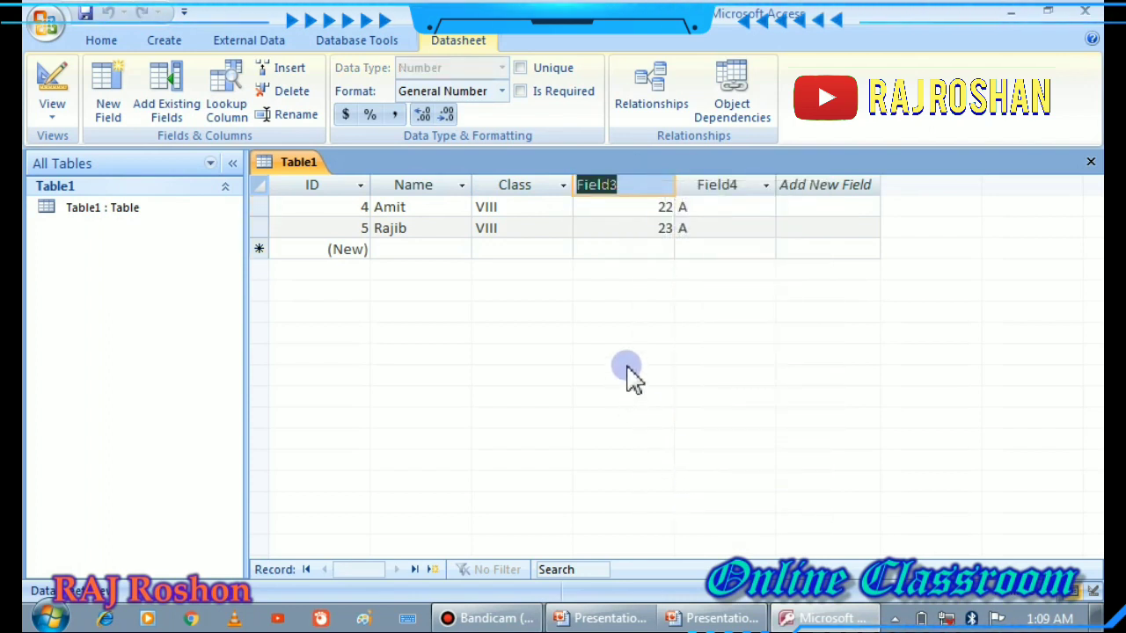
{"action": "type", "text": "RollNo"}
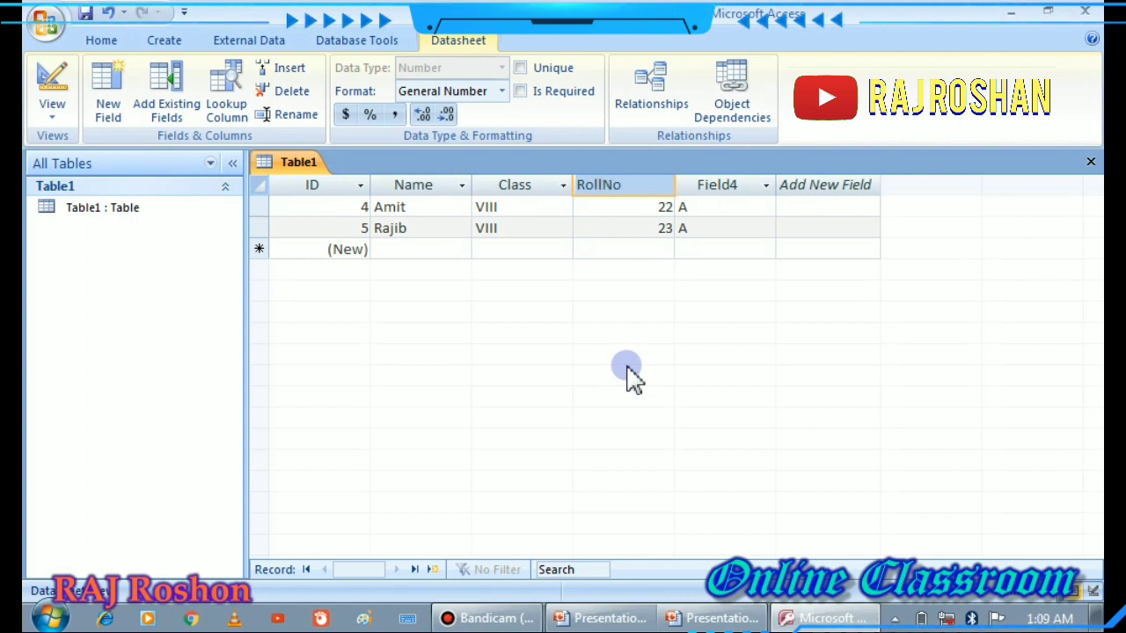
{"action": "left_click", "coordinate": [729, 182]}
{"action": "right_click", "coordinate": [729, 181]}
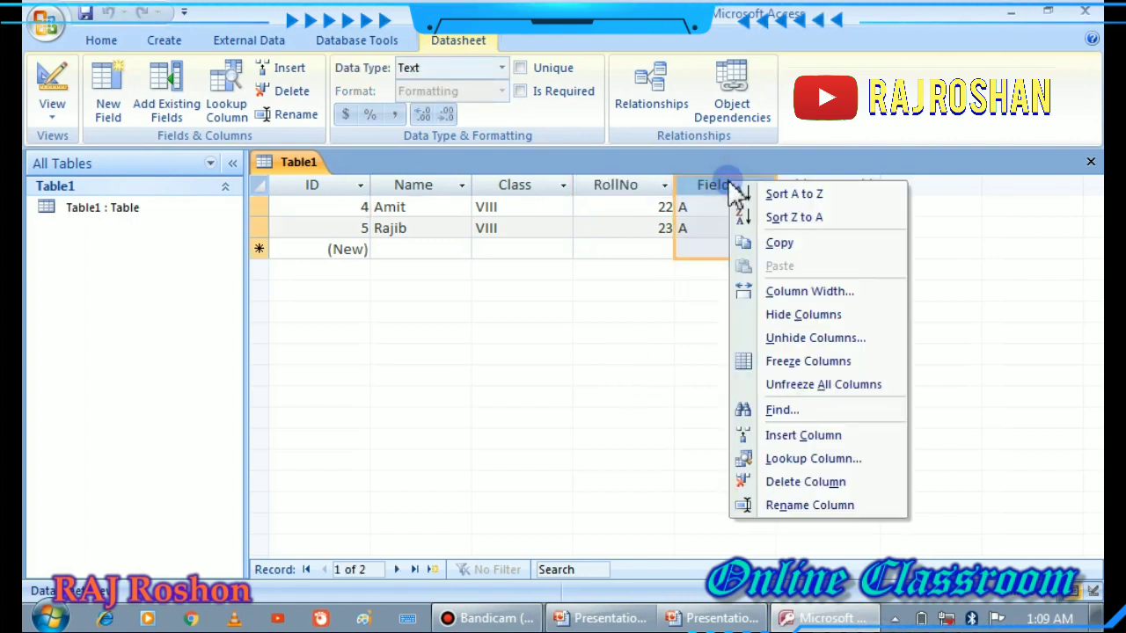
{"action": "left_click", "coordinate": [807, 512]}
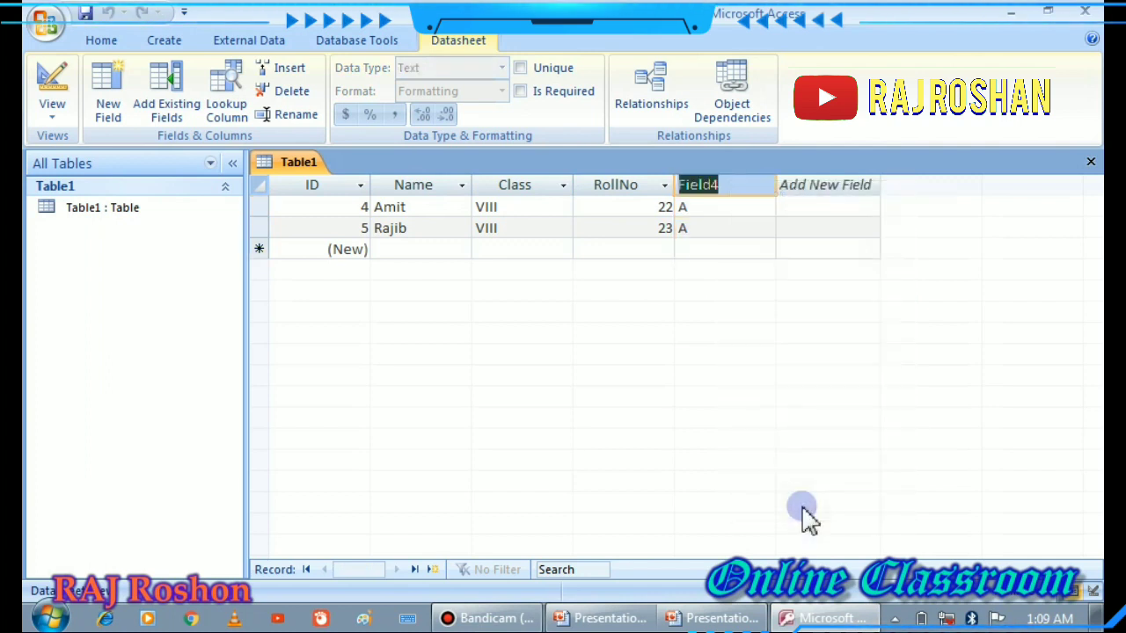
{"action": "type", "text": "Sec"}
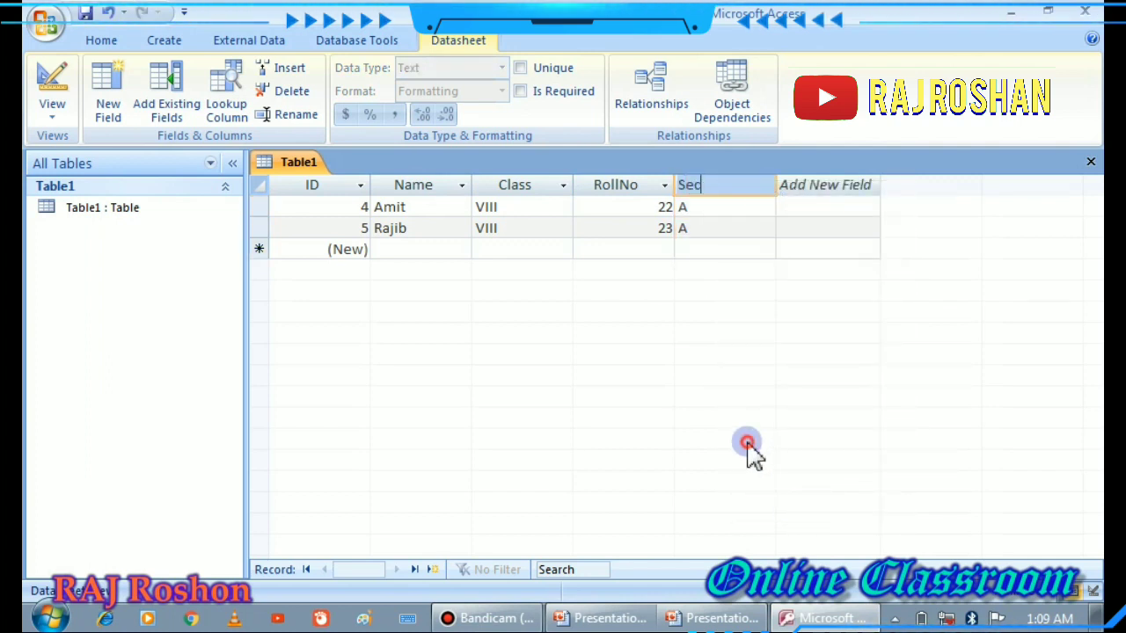
Close and save Table1 under the name Students, then reopen the Students table.
{"action": "left_click", "coordinate": [1089, 165]}
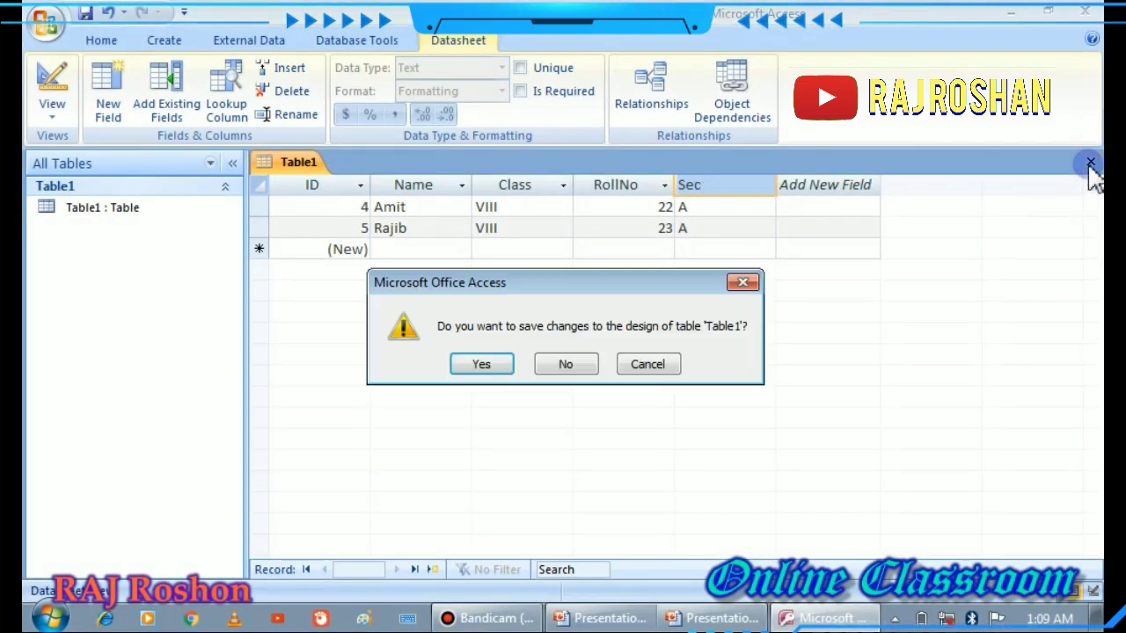
{"action": "left_click", "coordinate": [495, 369]}
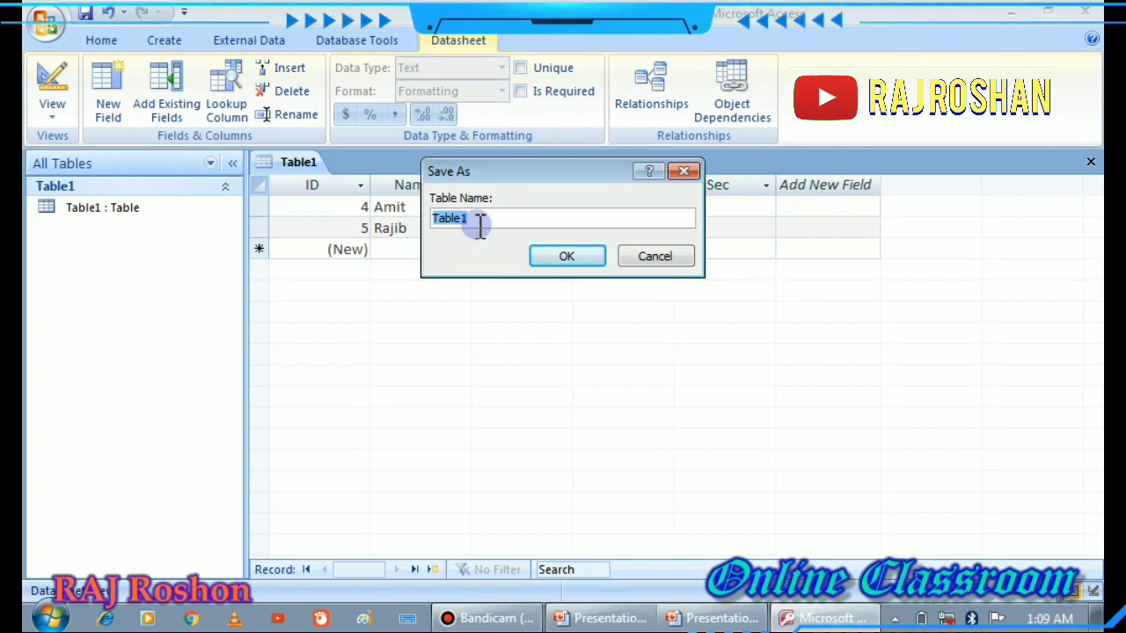
{"action": "type", "text": "S"}
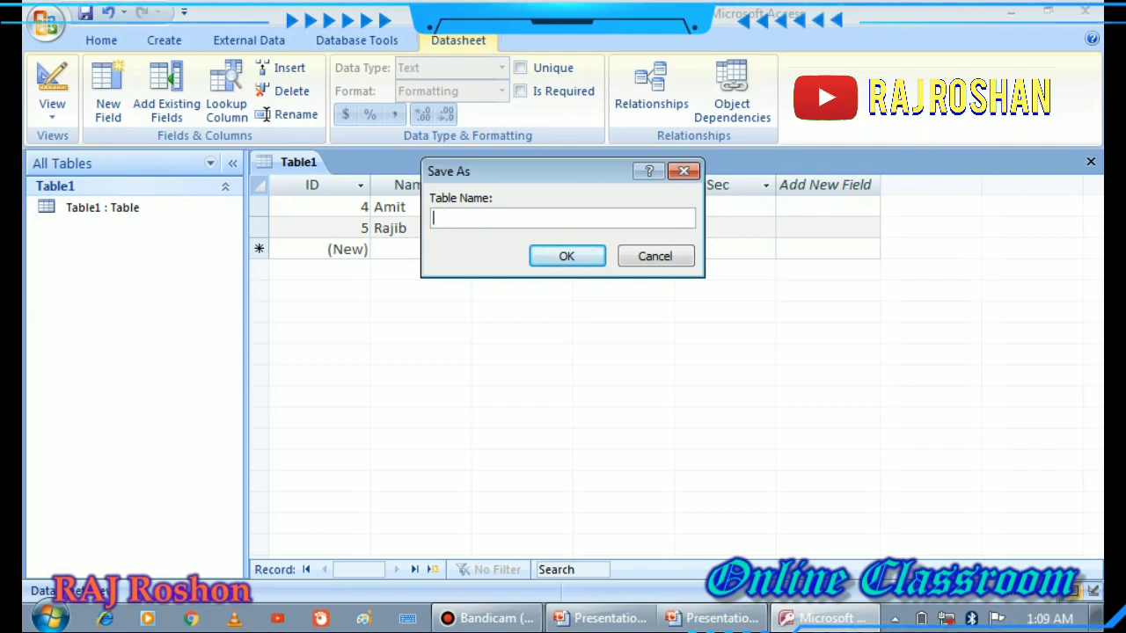
{"action": "type", "text": "tudents"}
{"action": "left_click", "coordinate": [567, 258]}
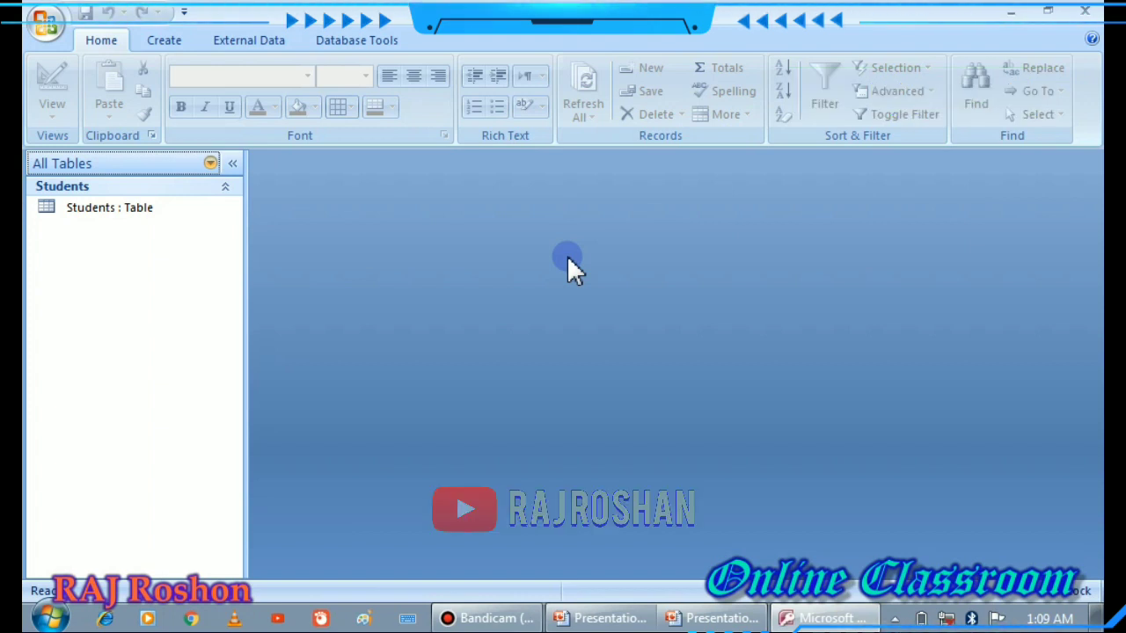
{"action": "double_click", "coordinate": [118, 211]}
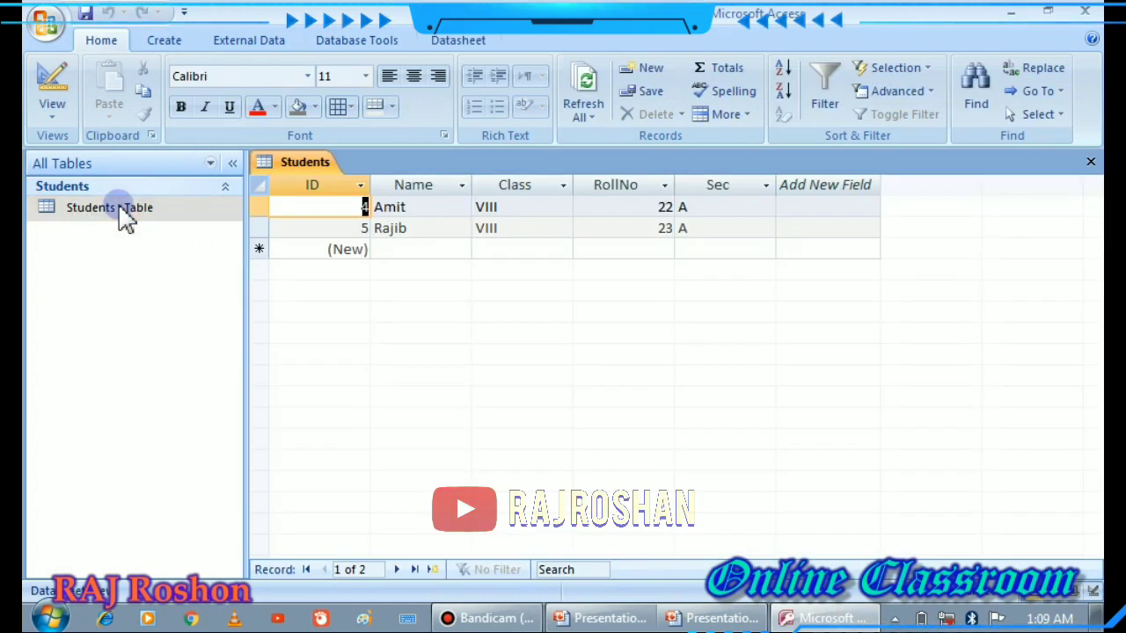
Generate a quick form from the Students table, browse its records, and close it.
{"action": "left_click", "coordinate": [1090, 162]}
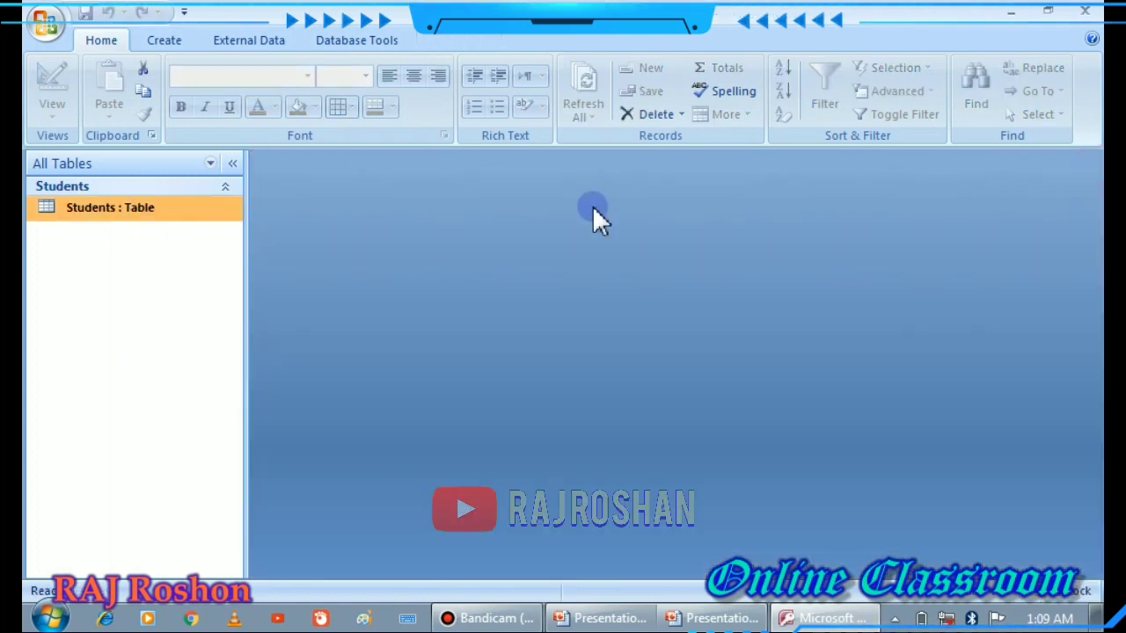
{"action": "left_click", "coordinate": [167, 48]}
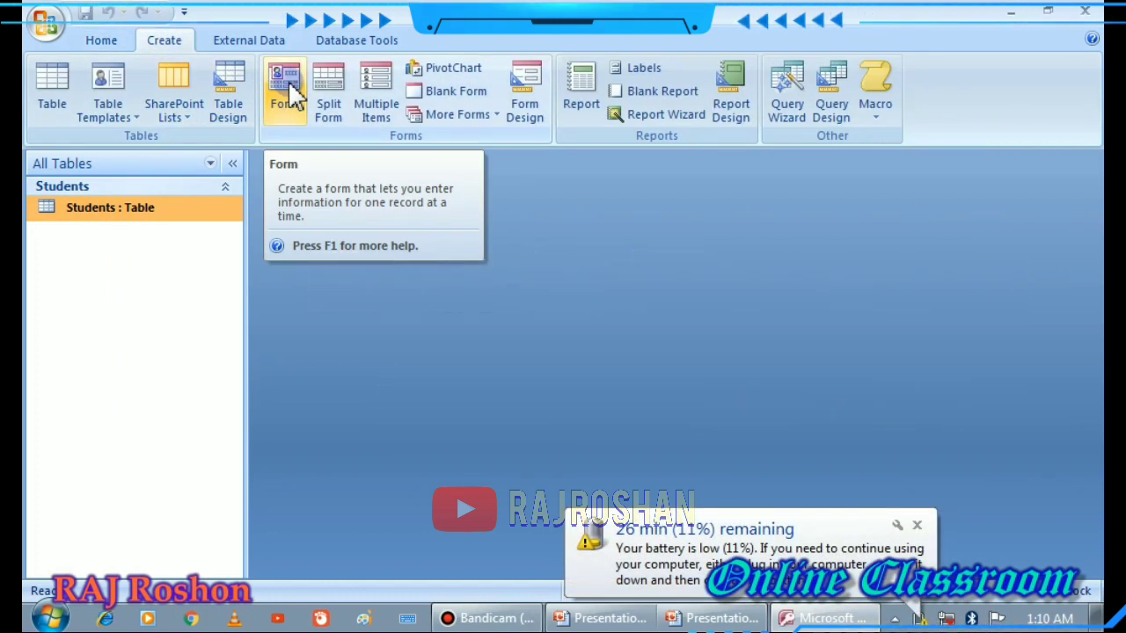
{"action": "left_click", "coordinate": [290, 92]}
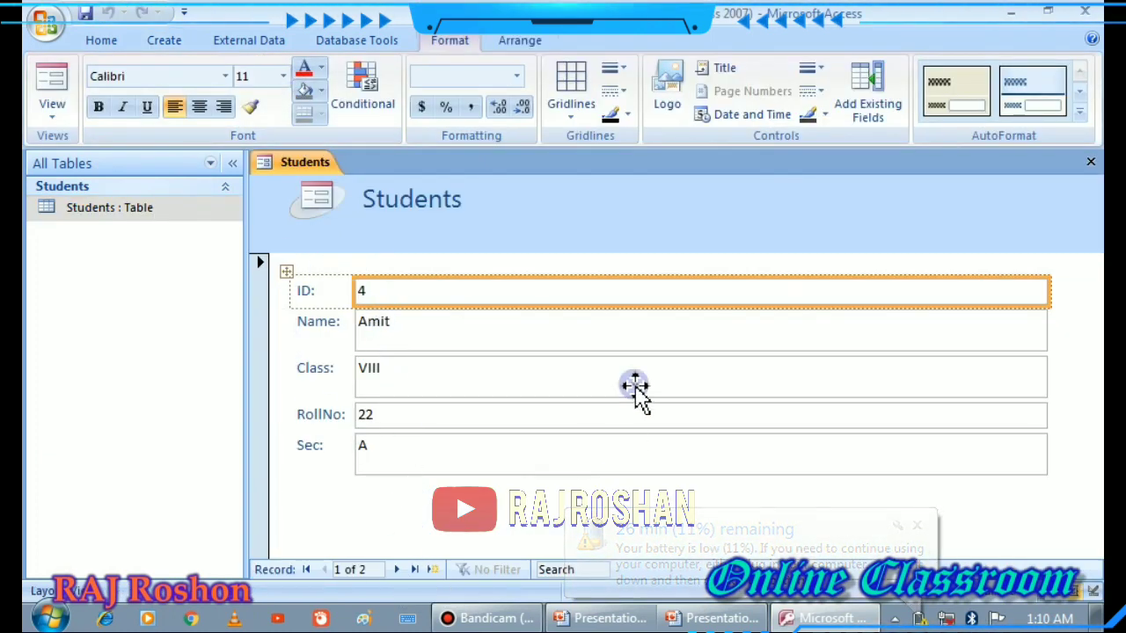
{"action": "left_click", "coordinate": [396, 570]}
{"action": "left_click", "coordinate": [396, 570]}
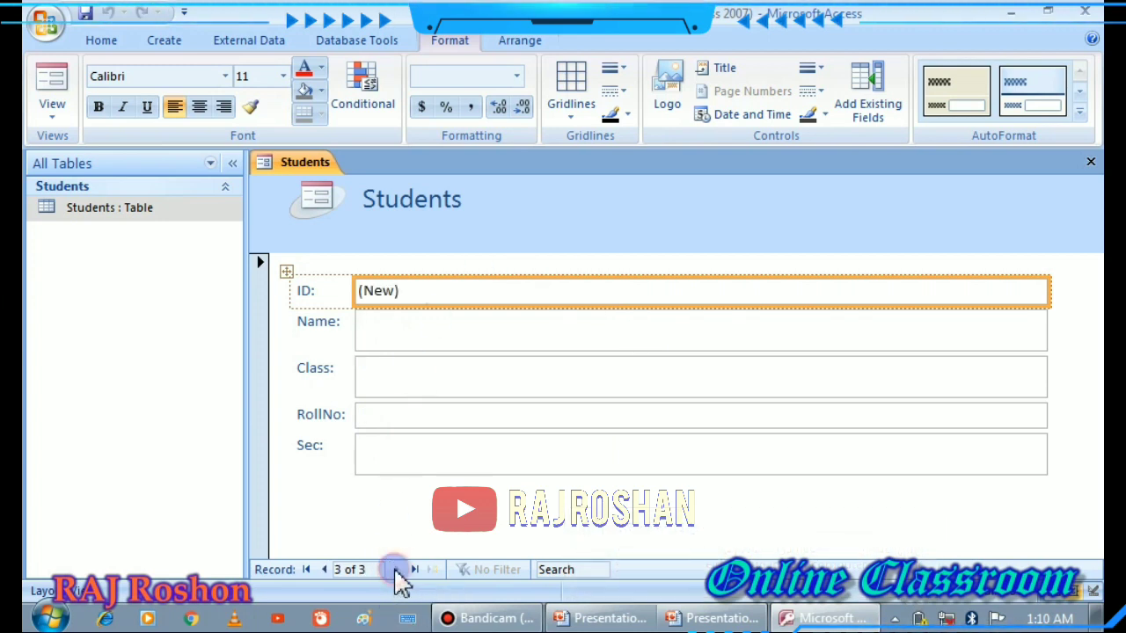
{"action": "left_click", "coordinate": [403, 339]}
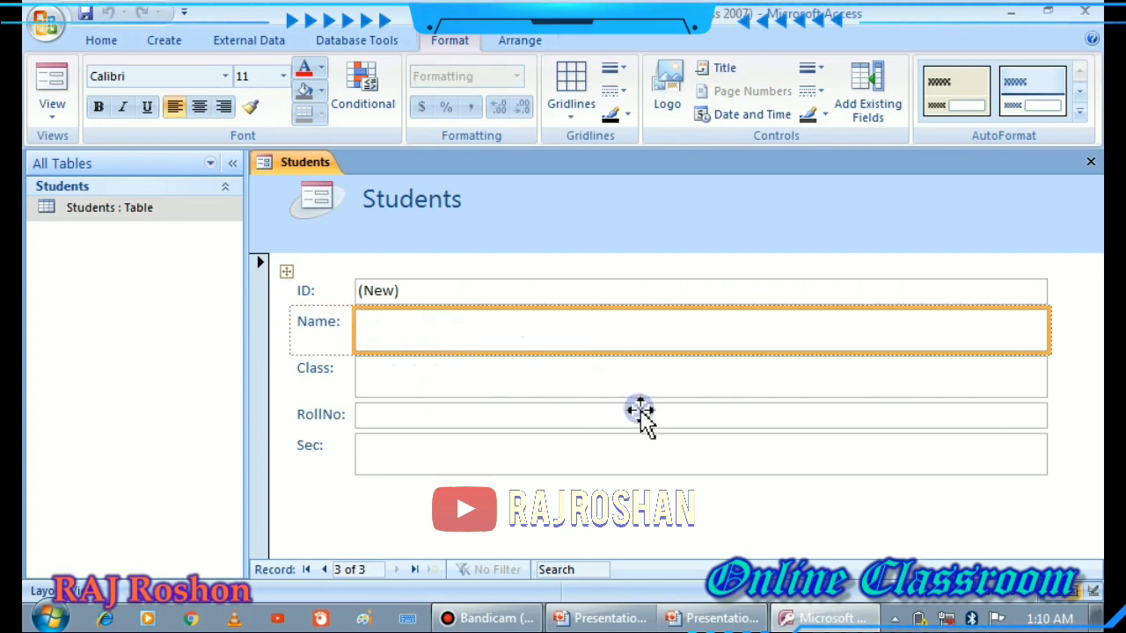
{"action": "left_click", "coordinate": [1089, 162]}
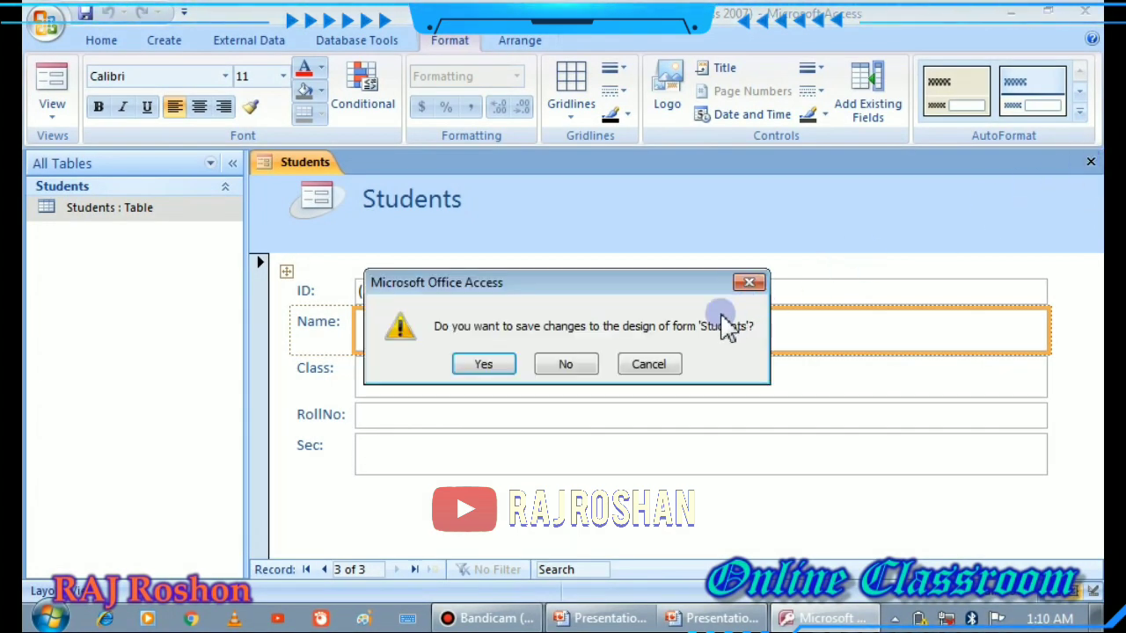
Save the new form under the name Students Form.
{"action": "left_click", "coordinate": [500, 364]}
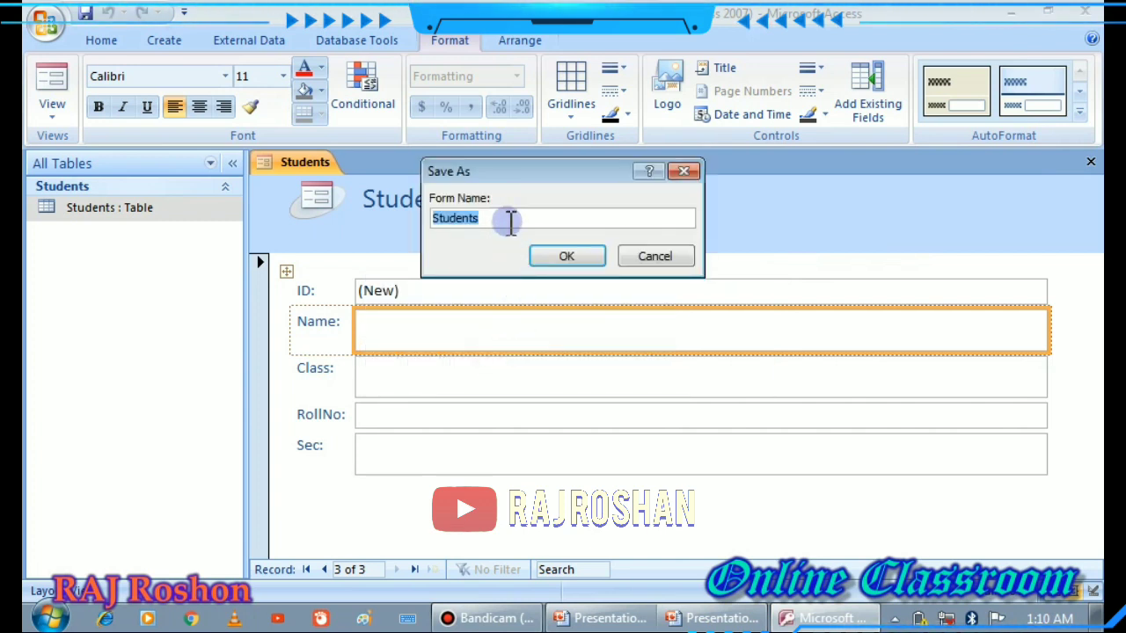
{"action": "left_click", "coordinate": [506, 220]}
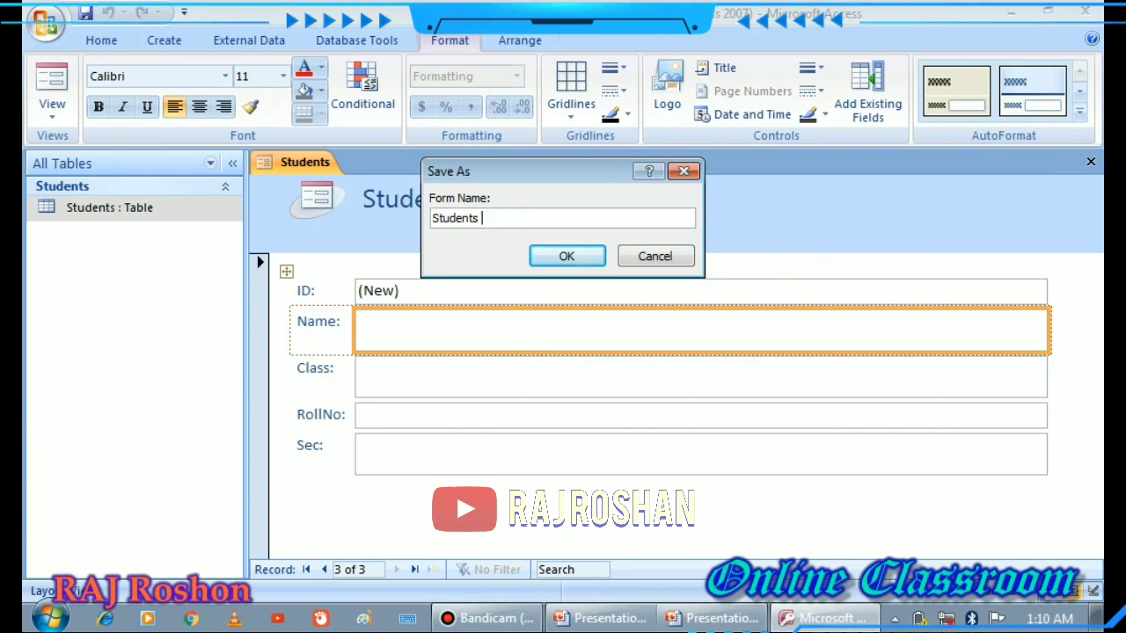
{"action": "type", "text": "Form"}
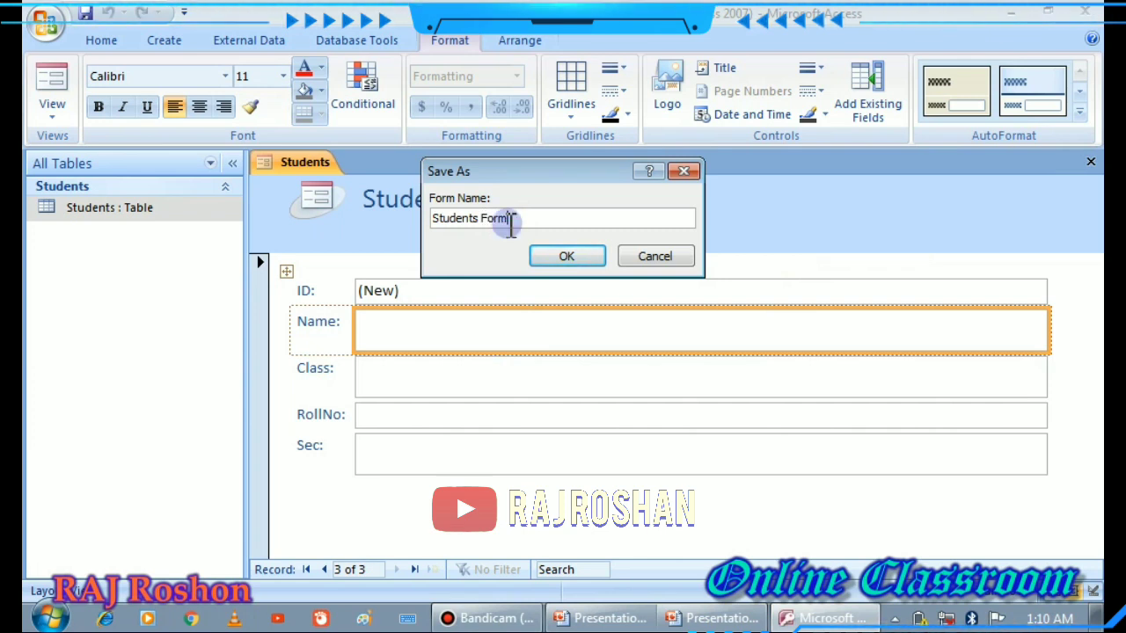
{"action": "left_click", "coordinate": [563, 258]}
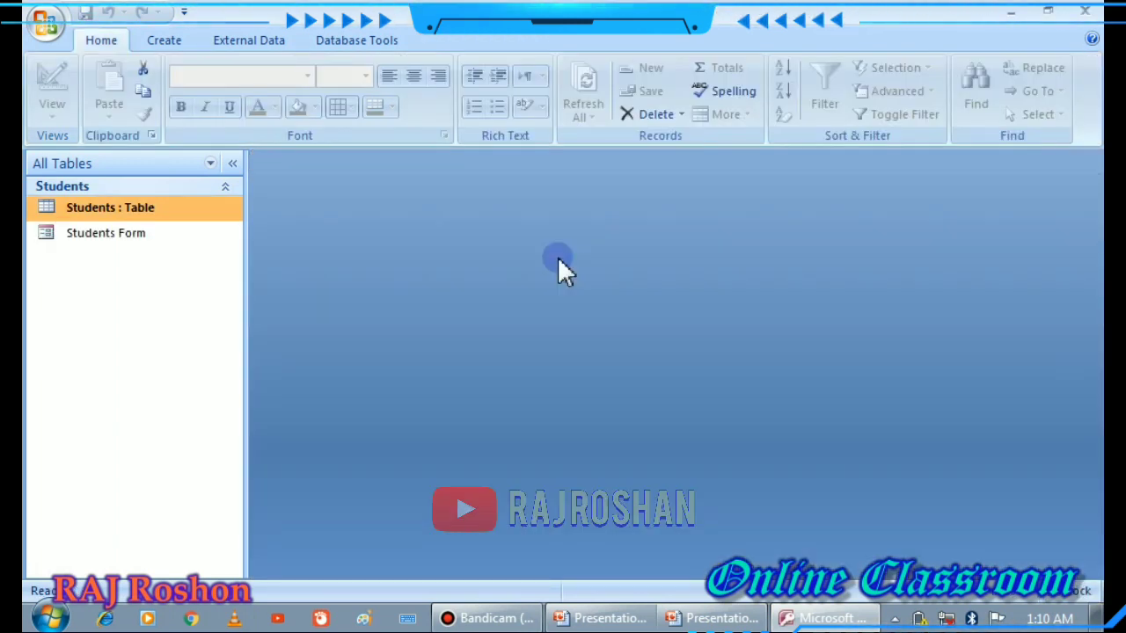
Open Students Form and move past the existing records to a new blank record.
{"action": "left_click", "coordinate": [108, 237]}
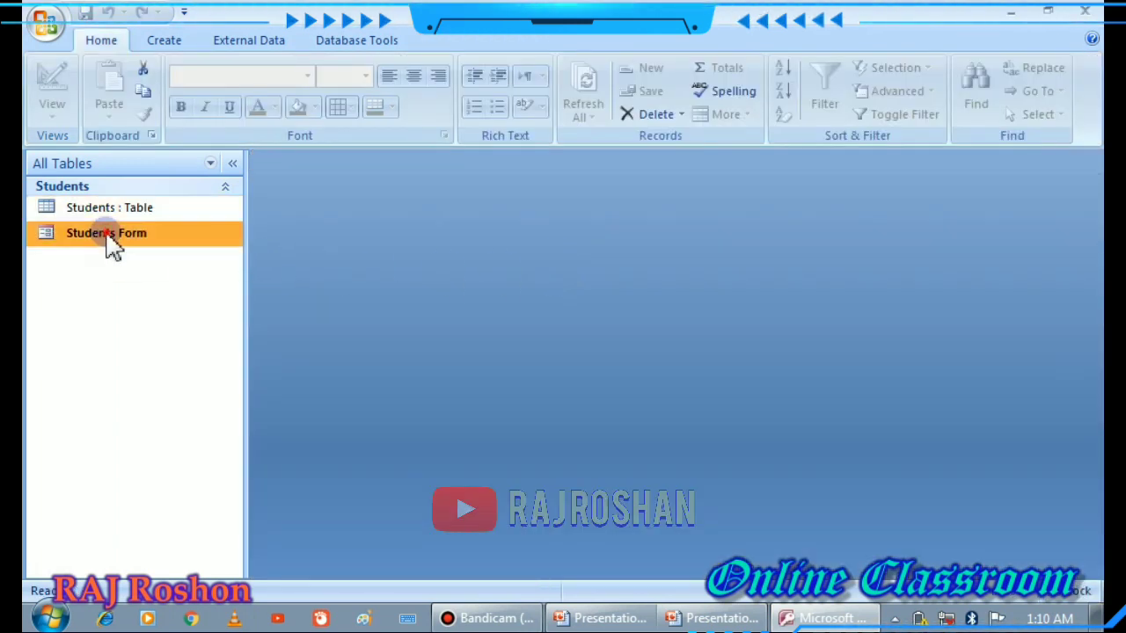
{"action": "double_click", "coordinate": [107, 237]}
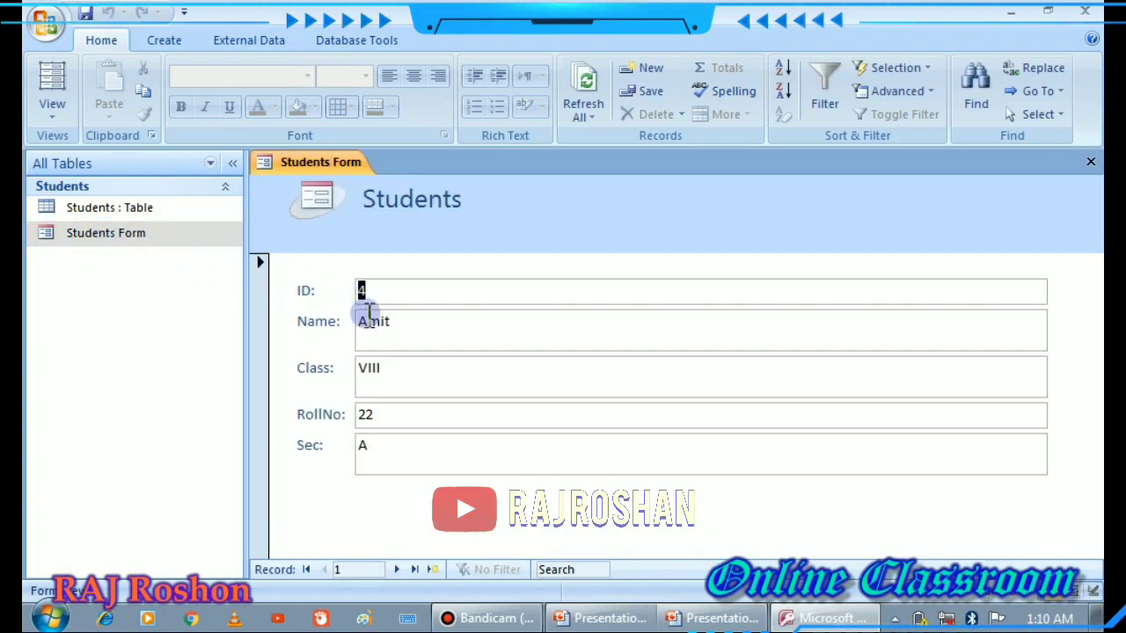
{"action": "left_click", "coordinate": [400, 322]}
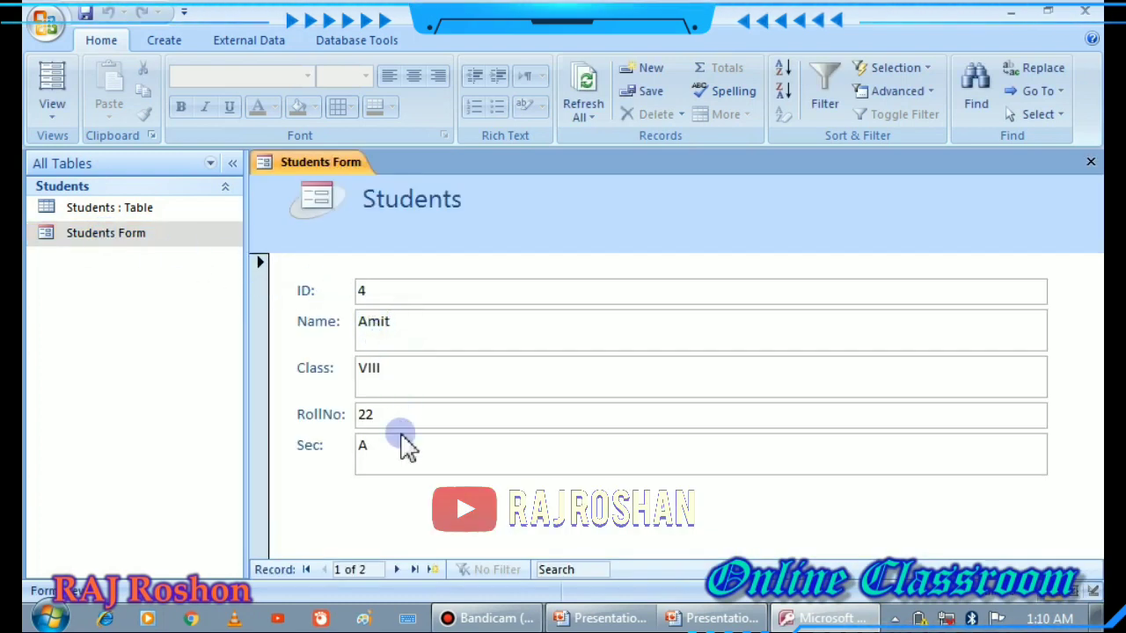
{"action": "left_click", "coordinate": [396, 569]}
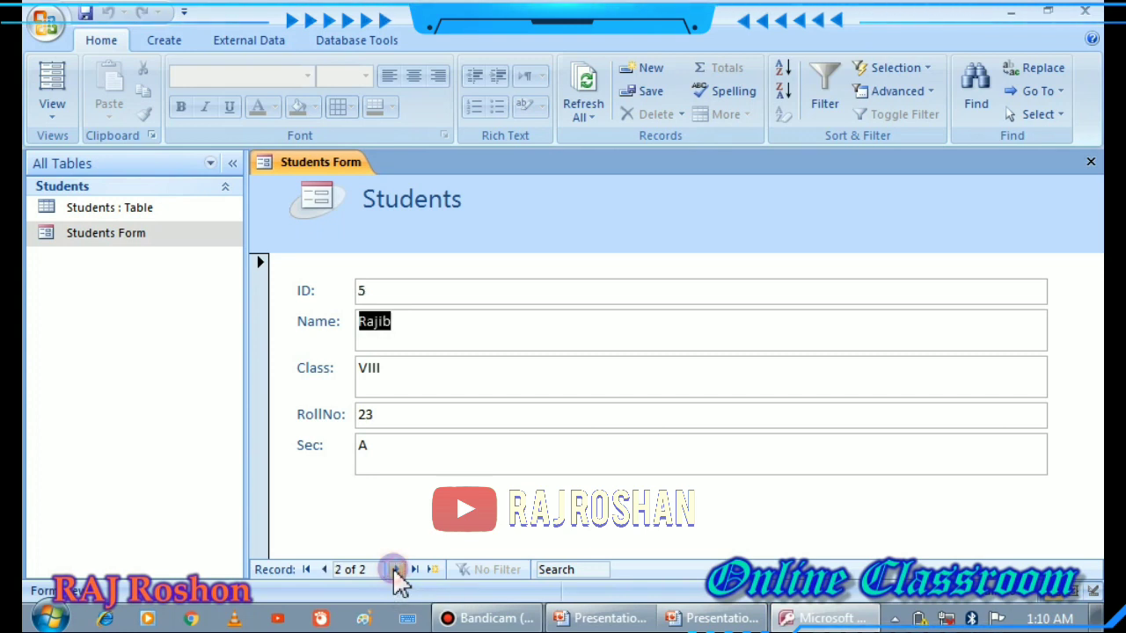
{"action": "left_click", "coordinate": [396, 573]}
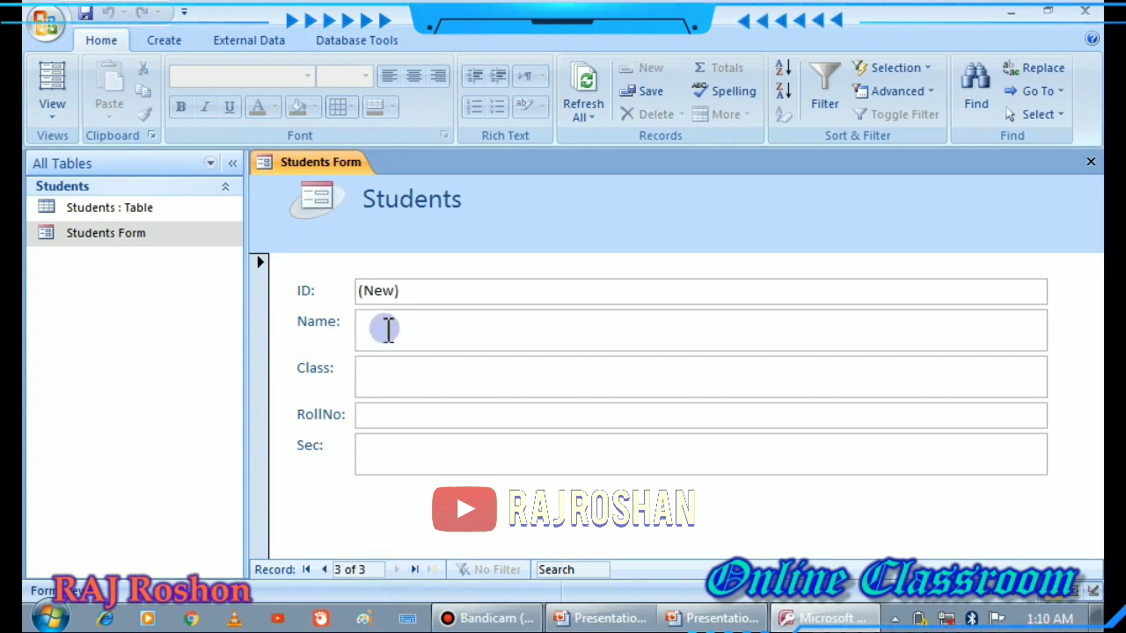
Enter a new student with Class VIII, RollNo 29 and Sec B, then close the form.
{"action": "type", "text": "Gita"}
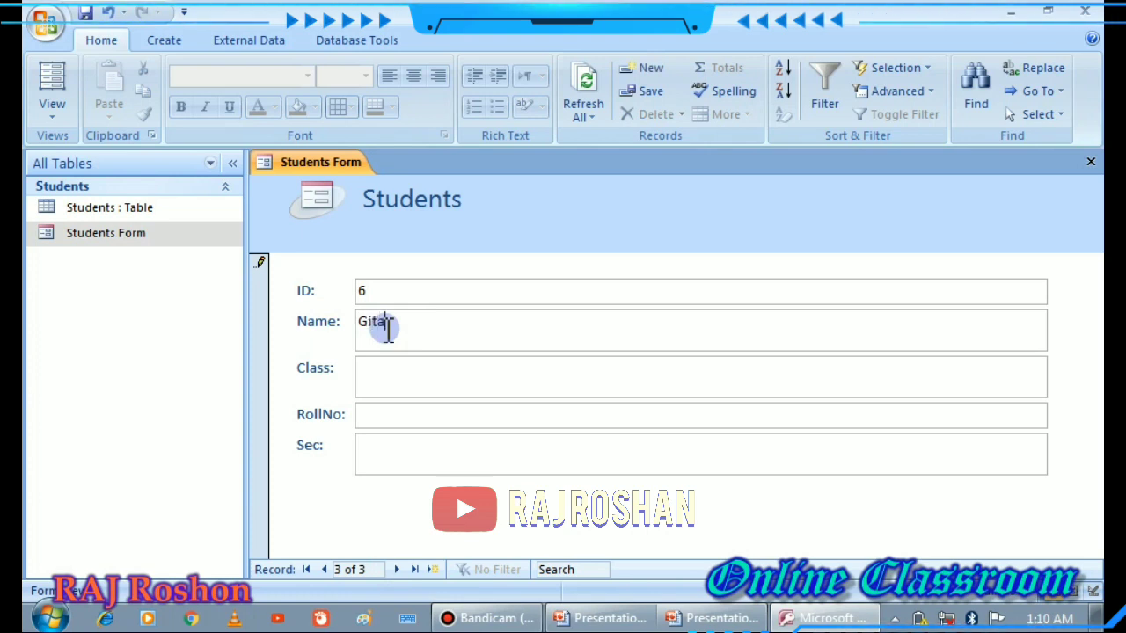
{"action": "left_click", "coordinate": [390, 372]}
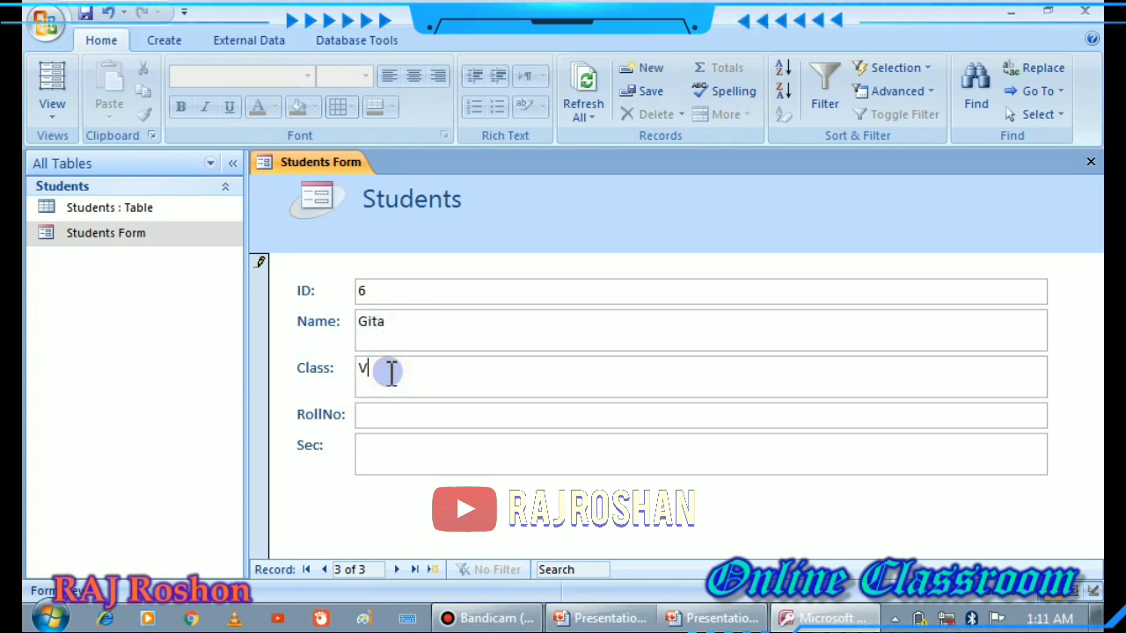
{"action": "type", "text": "VIII"}
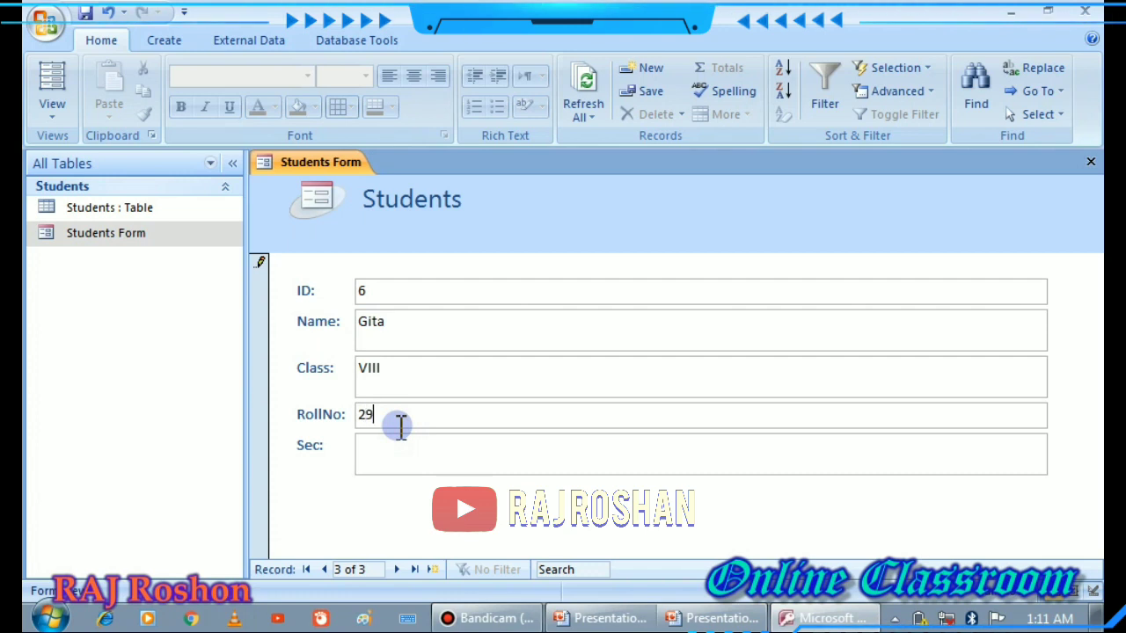
{"action": "left_click", "coordinate": [400, 422]}
{"action": "type", "text": "29"}
{"action": "left_click", "coordinate": [397, 450]}
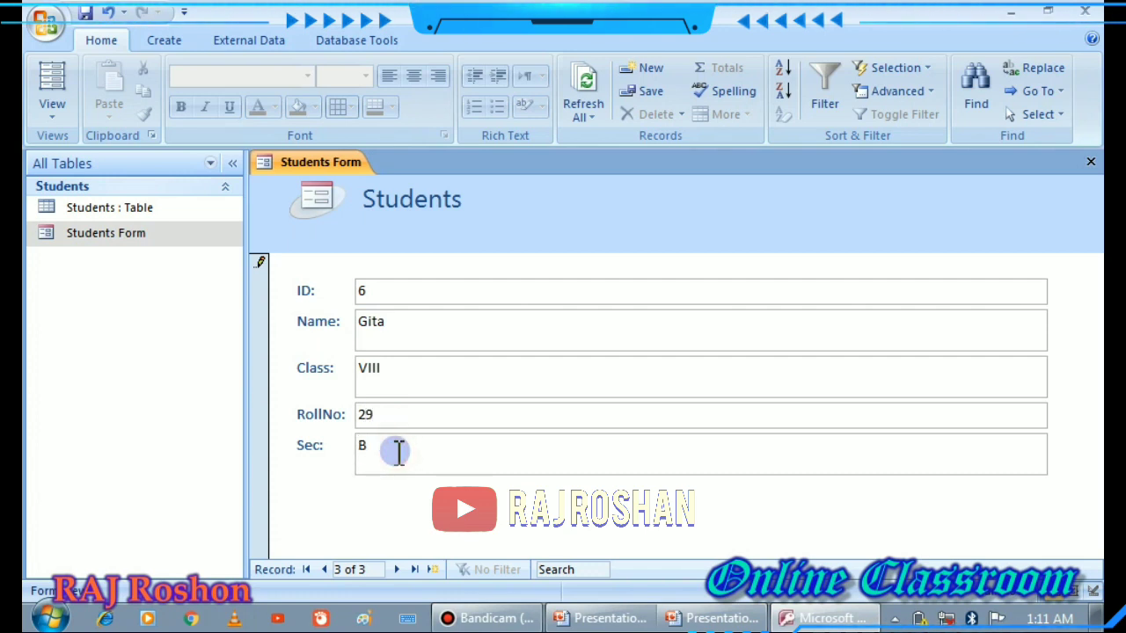
{"action": "left_click", "coordinate": [588, 491]}
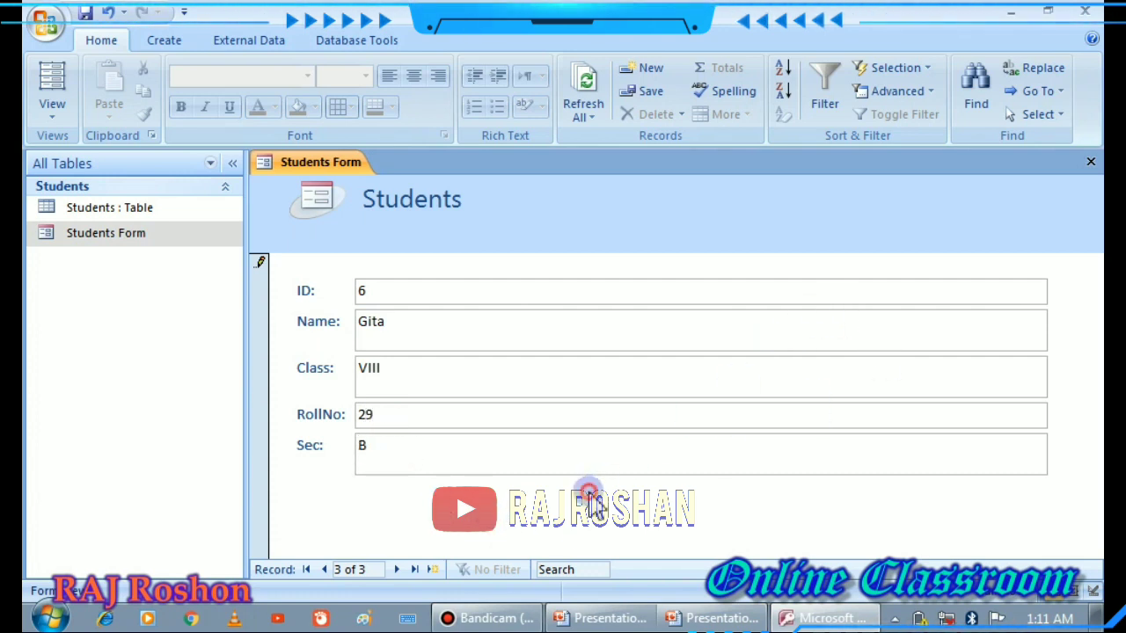
{"action": "left_click", "coordinate": [1089, 162]}
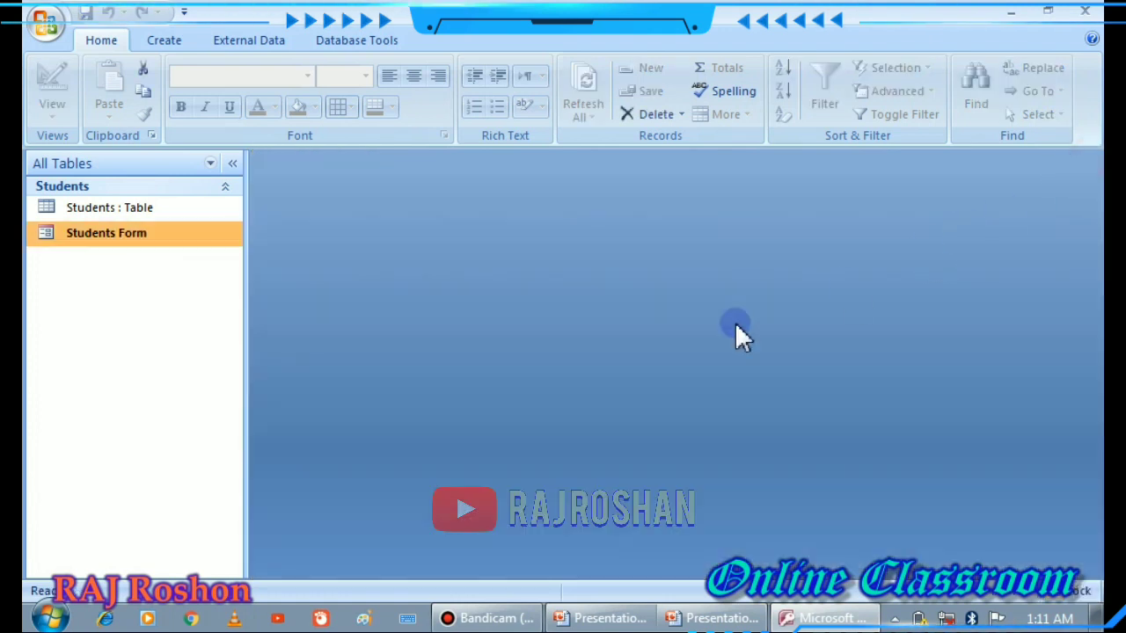
Open the Students table and Students Form, and move to a new blank record.
{"action": "double_click", "coordinate": [93, 209]}
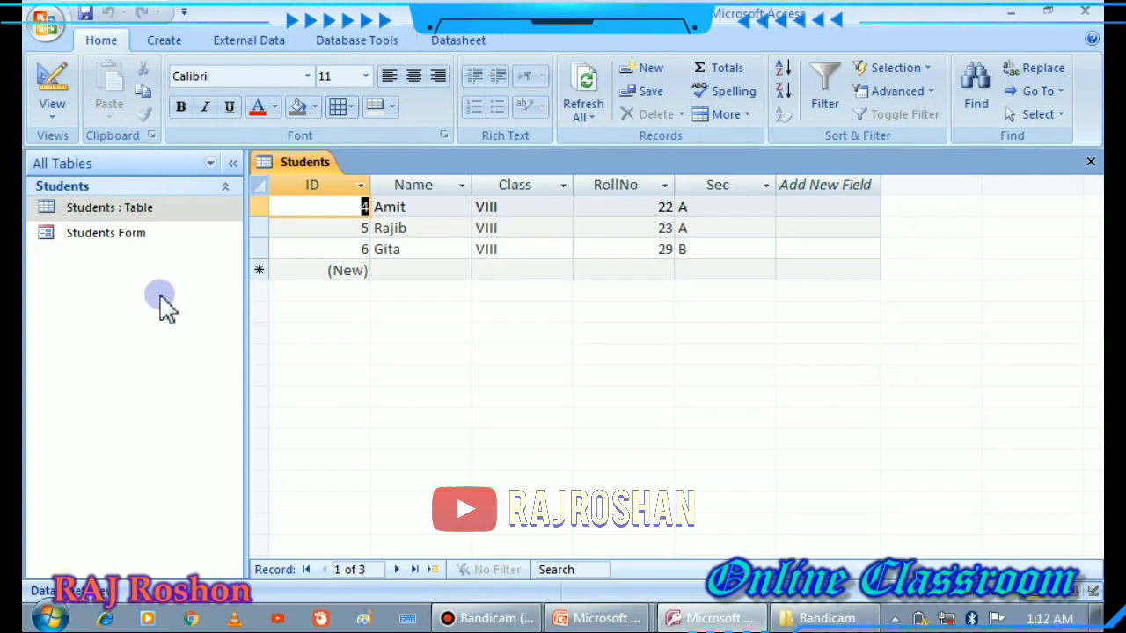
{"action": "double_click", "coordinate": [119, 233]}
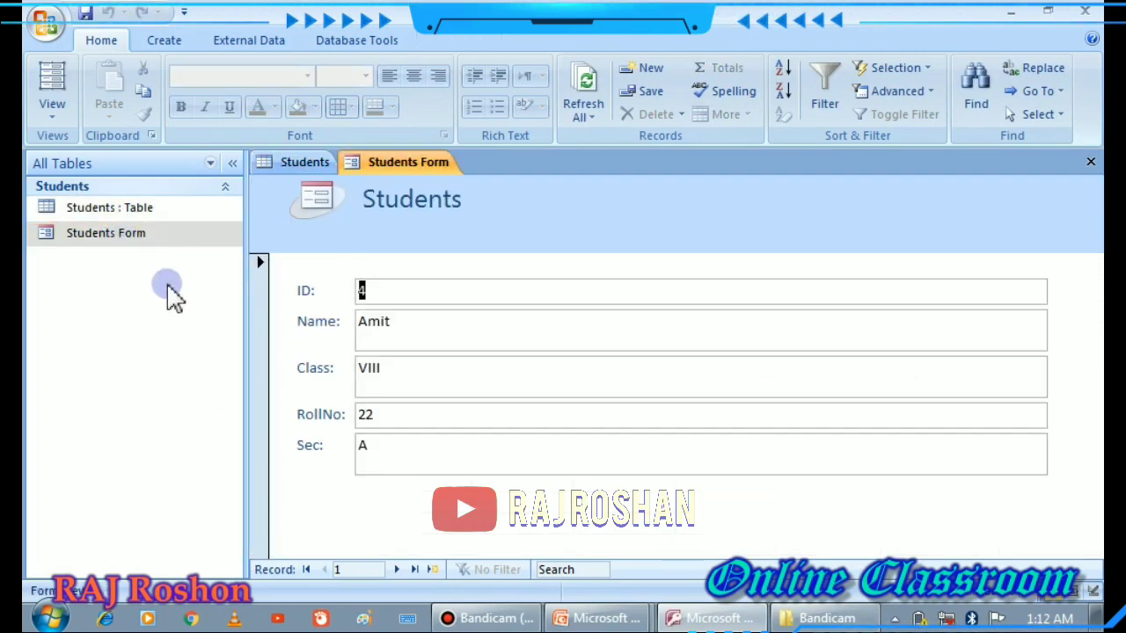
{"action": "left_click", "coordinate": [397, 569]}
{"action": "left_click", "coordinate": [401, 570]}
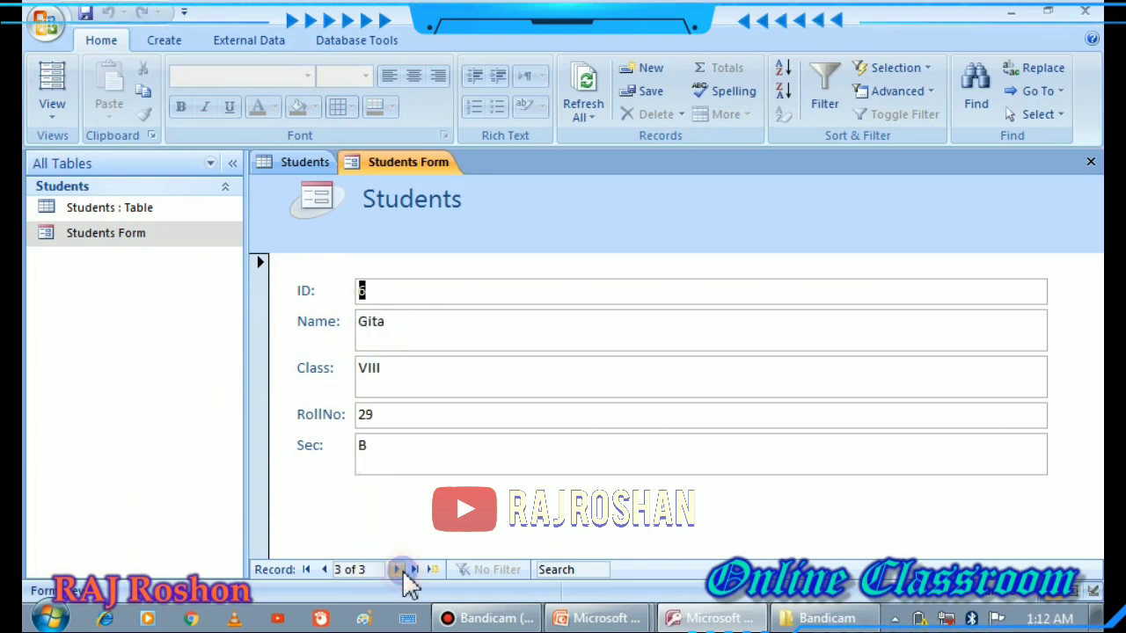
{"action": "left_click", "coordinate": [400, 570]}
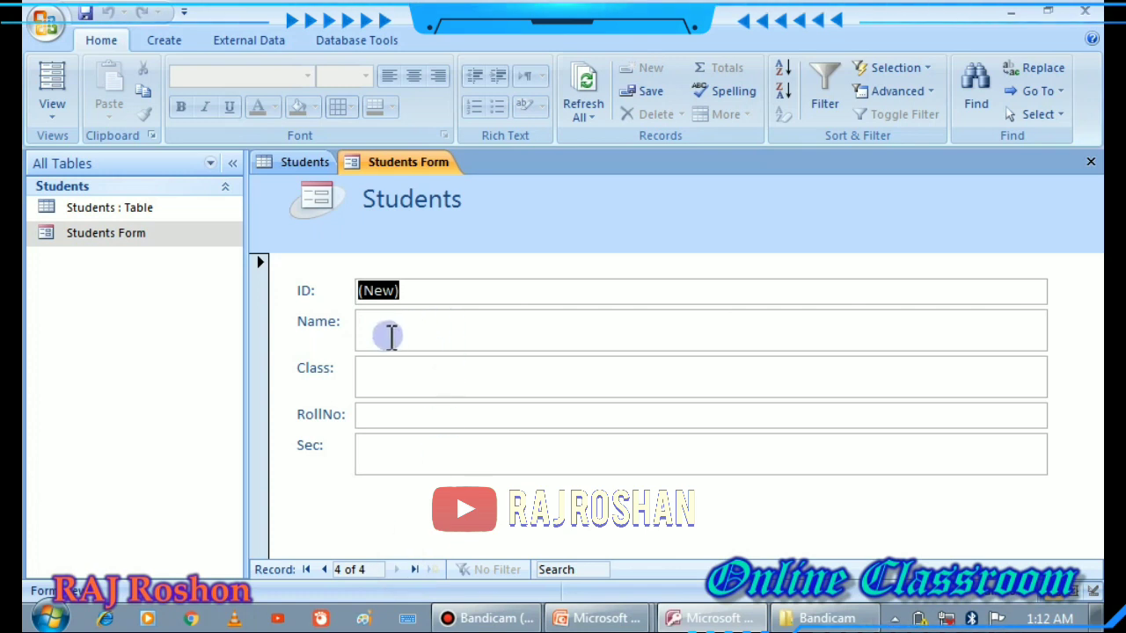
Enter the new student with Class VIII, RollNo 30, Sec B, and close the form.
{"action": "left_click", "coordinate": [383, 334]}
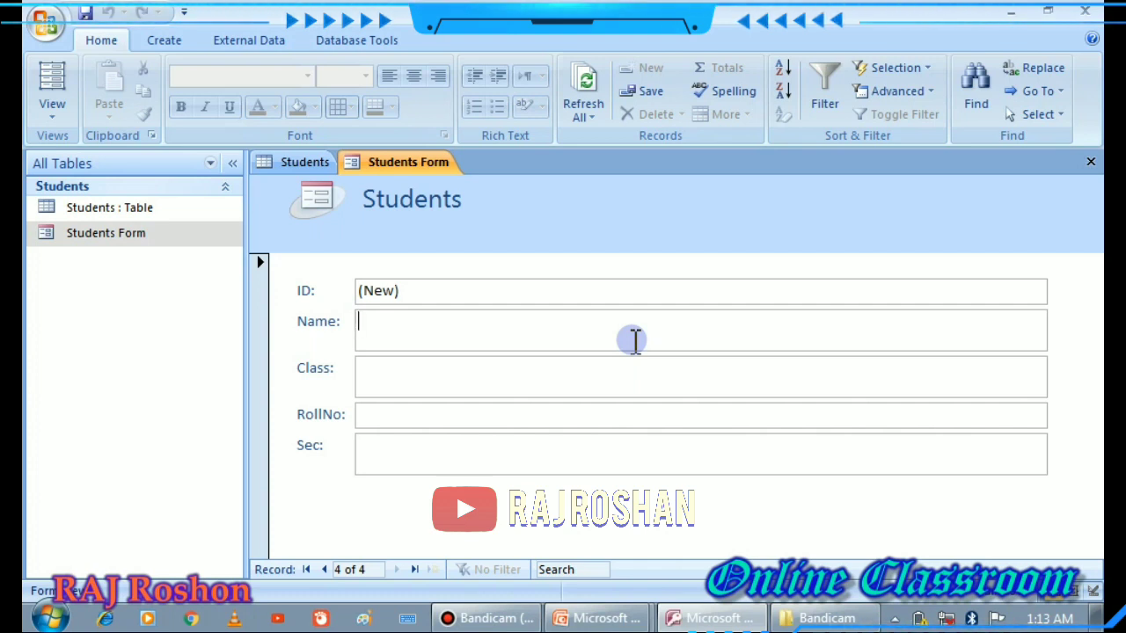
{"action": "type", "text": "Mina"}
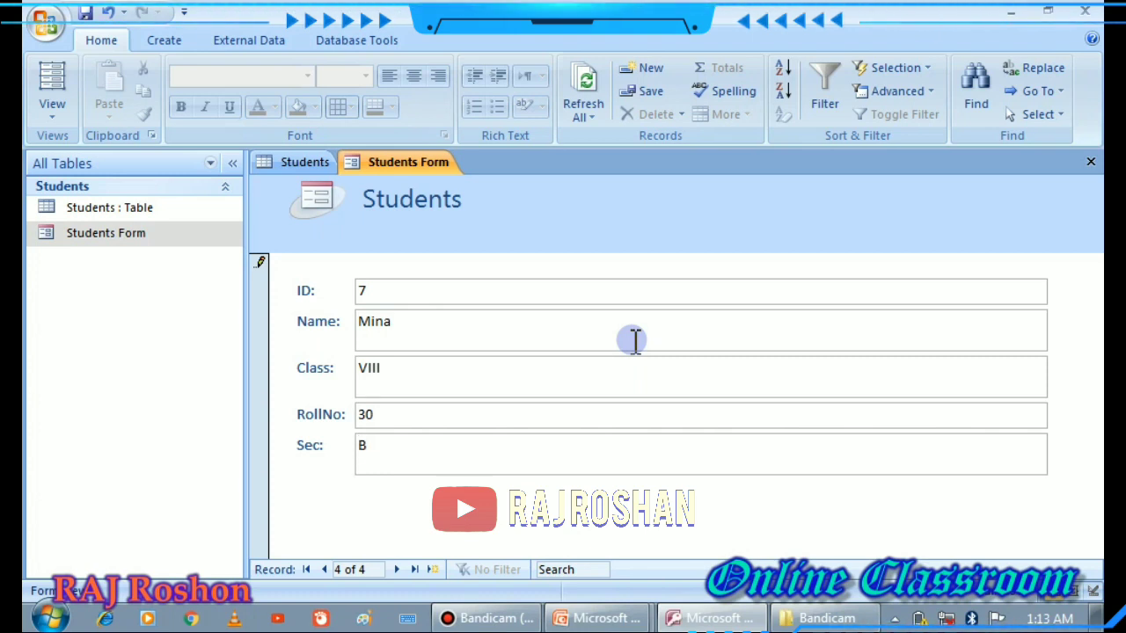
{"action": "left_click", "coordinate": [377, 469]}
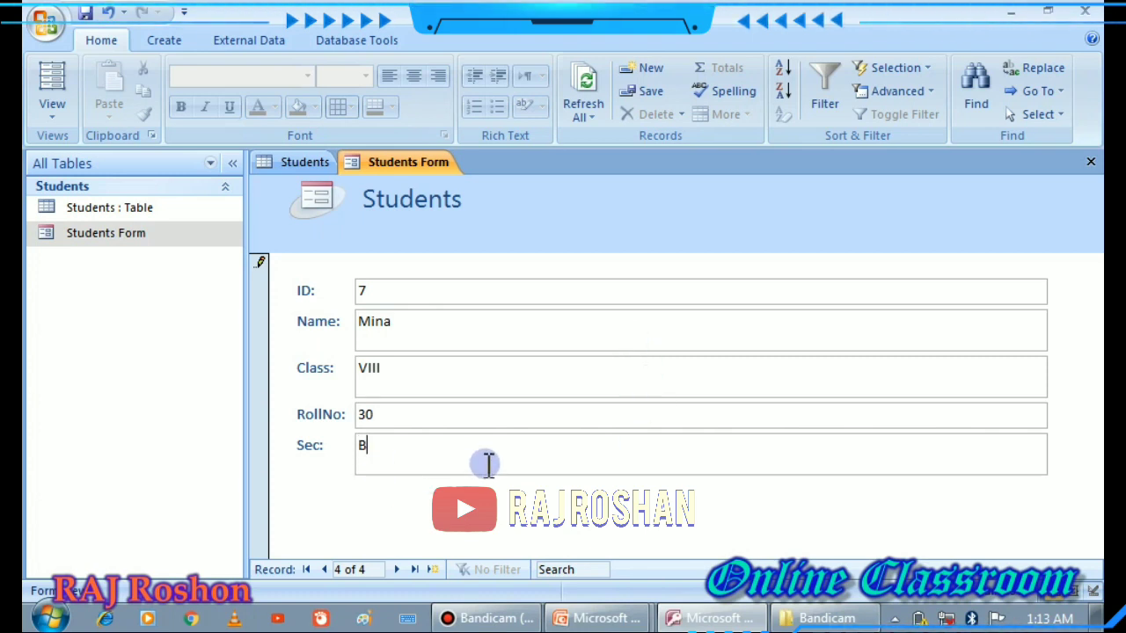
{"action": "left_click", "coordinate": [1089, 164]}
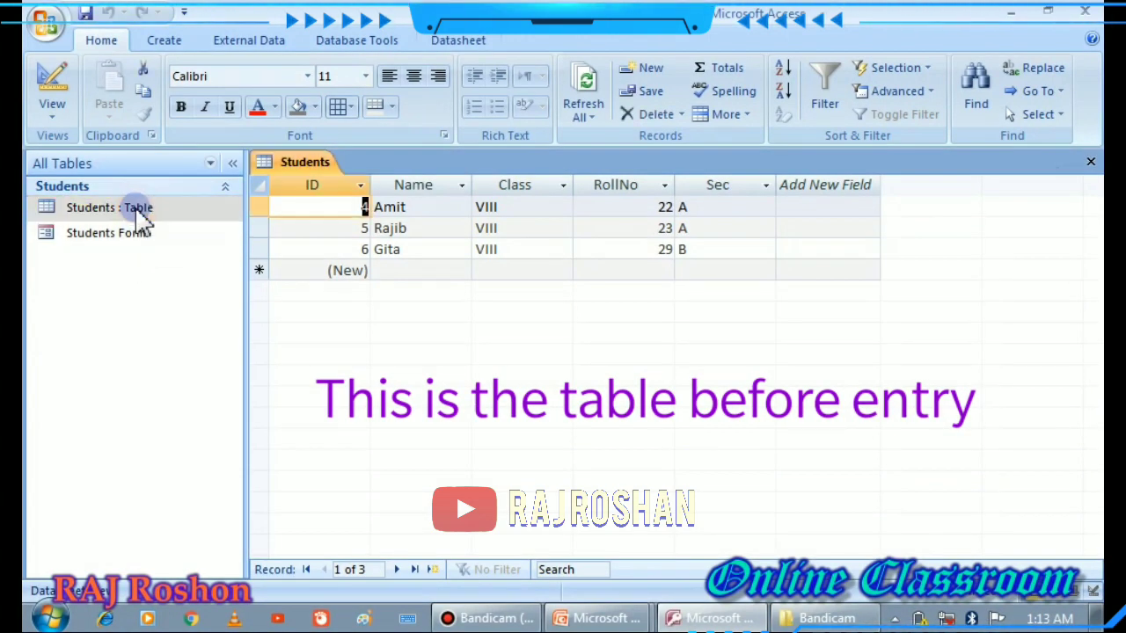
Add another student (Class VIII, RollNo 30, Sec B) through Students Form and close it.
{"action": "left_click", "coordinate": [139, 238]}
{"action": "double_click", "coordinate": [138, 244]}
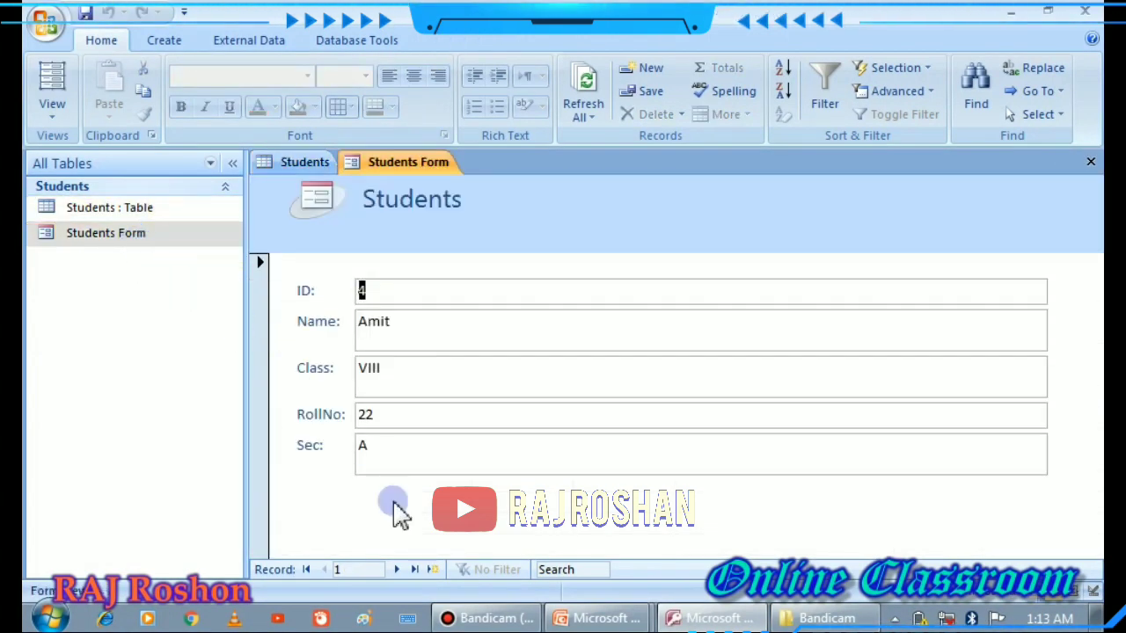
{"action": "left_click", "coordinate": [396, 570]}
{"action": "left_click", "coordinate": [396, 569]}
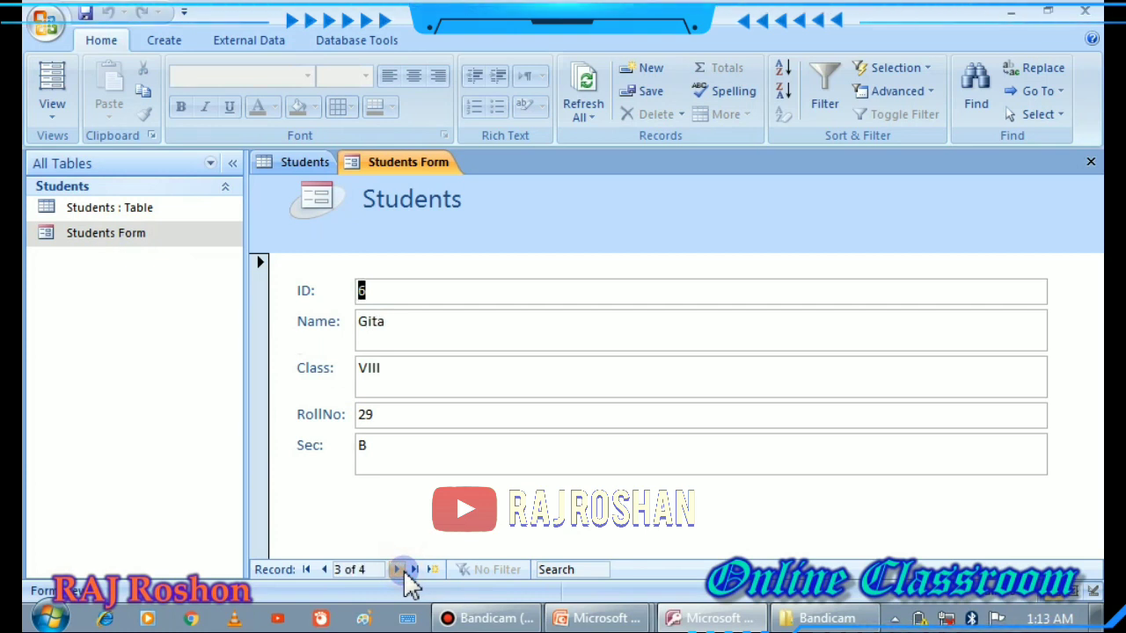
{"action": "left_click", "coordinate": [397, 569]}
{"action": "left_click", "coordinate": [397, 570]}
{"action": "left_click", "coordinate": [388, 332]}
{"action": "type", "text": "Naina"}
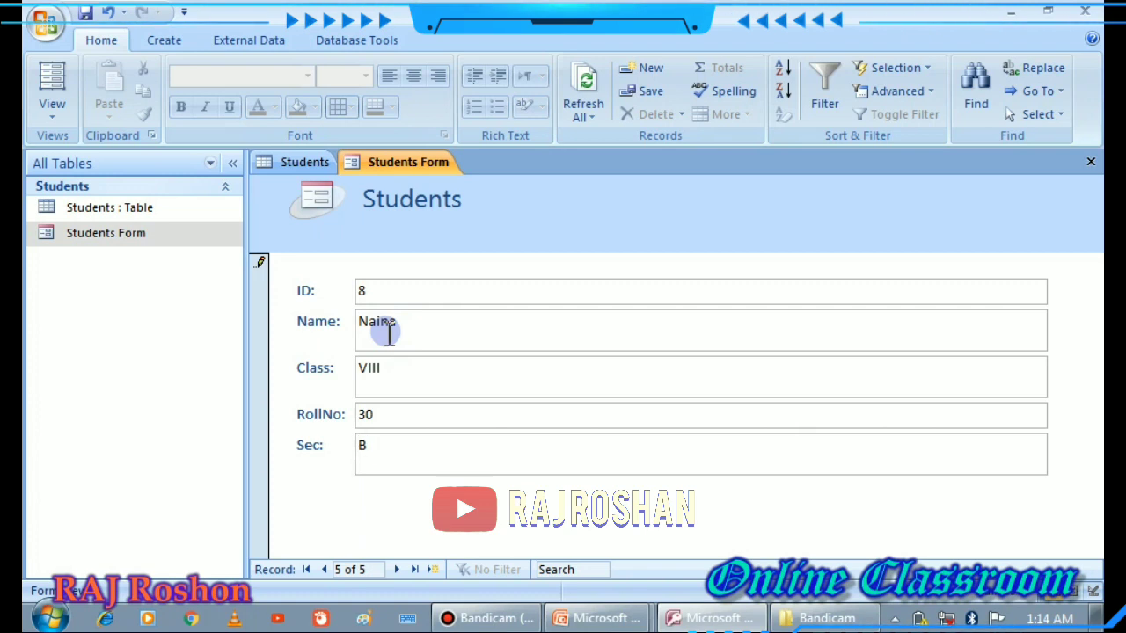
{"action": "key", "text": "Tab"}
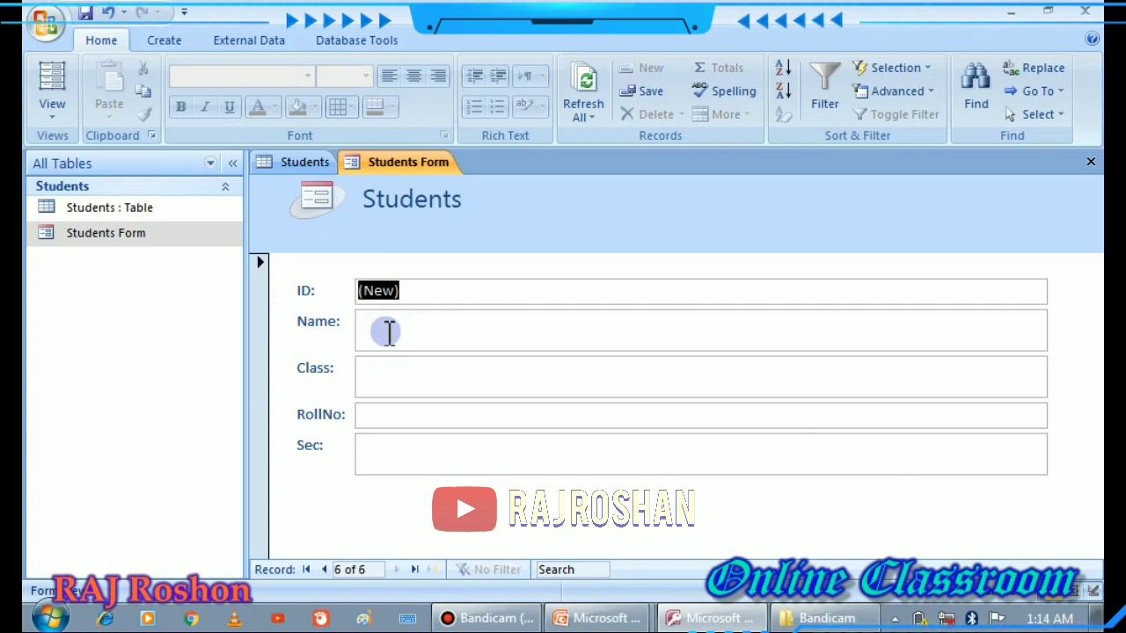
{"action": "left_click", "coordinate": [1090, 161]}
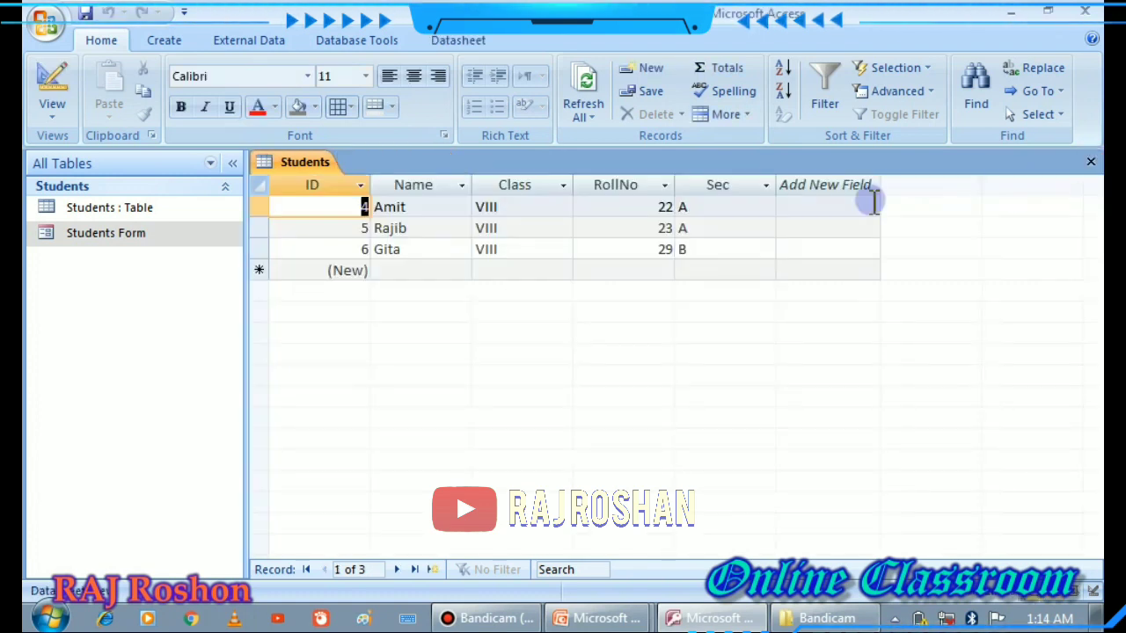
Reopen the Students table to check its five records, then close it.
{"action": "double_click", "coordinate": [77, 208]}
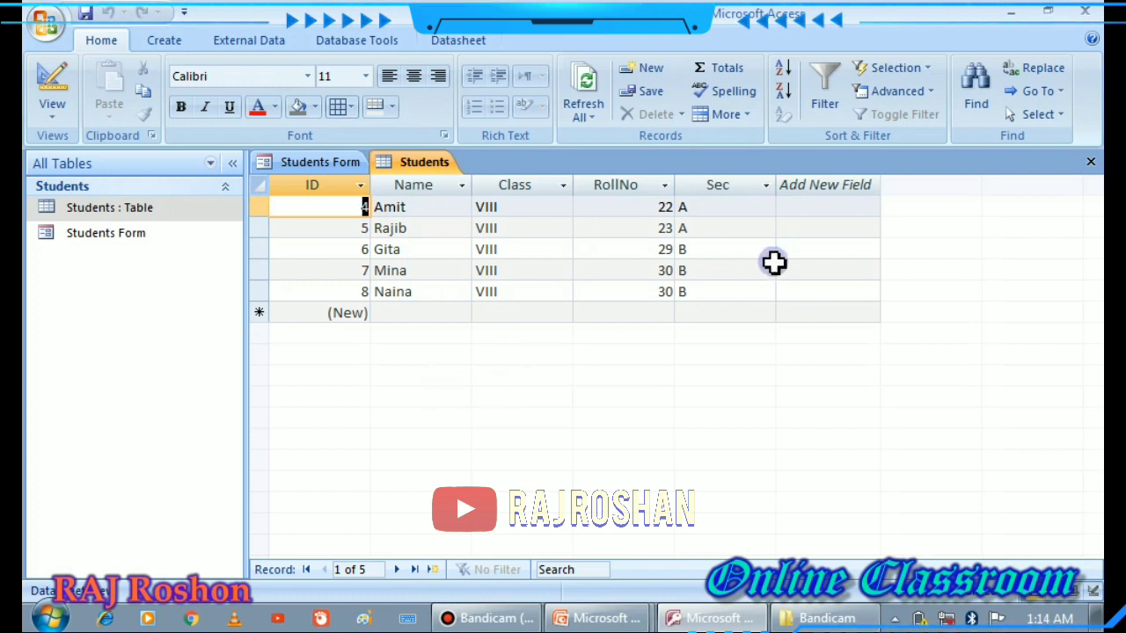
{"action": "left_click", "coordinate": [1090, 162]}
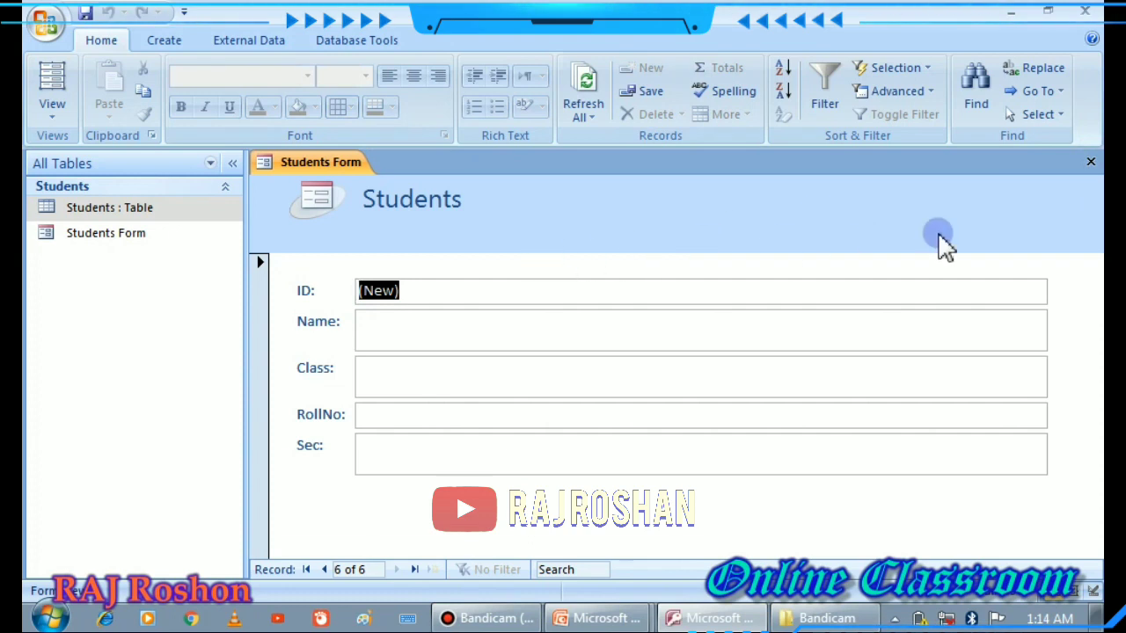
Close the open Students table and form, and select the Students table as the source for new objects.
{"action": "left_click", "coordinate": [1090, 164]}
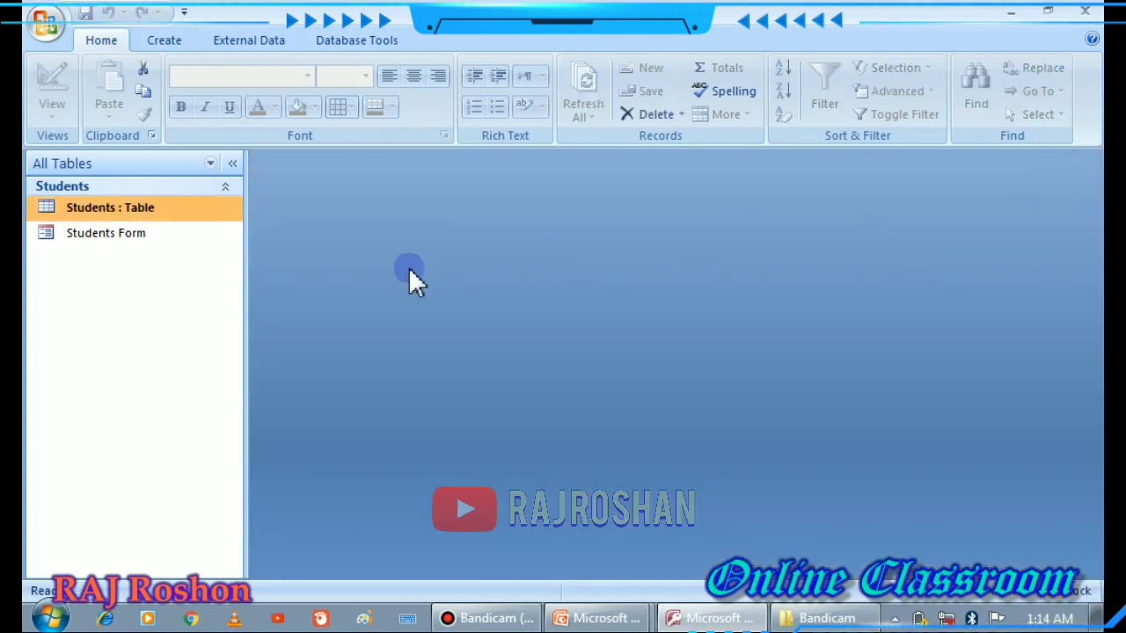
{"action": "left_click", "coordinate": [138, 239]}
{"action": "left_click", "coordinate": [138, 211]}
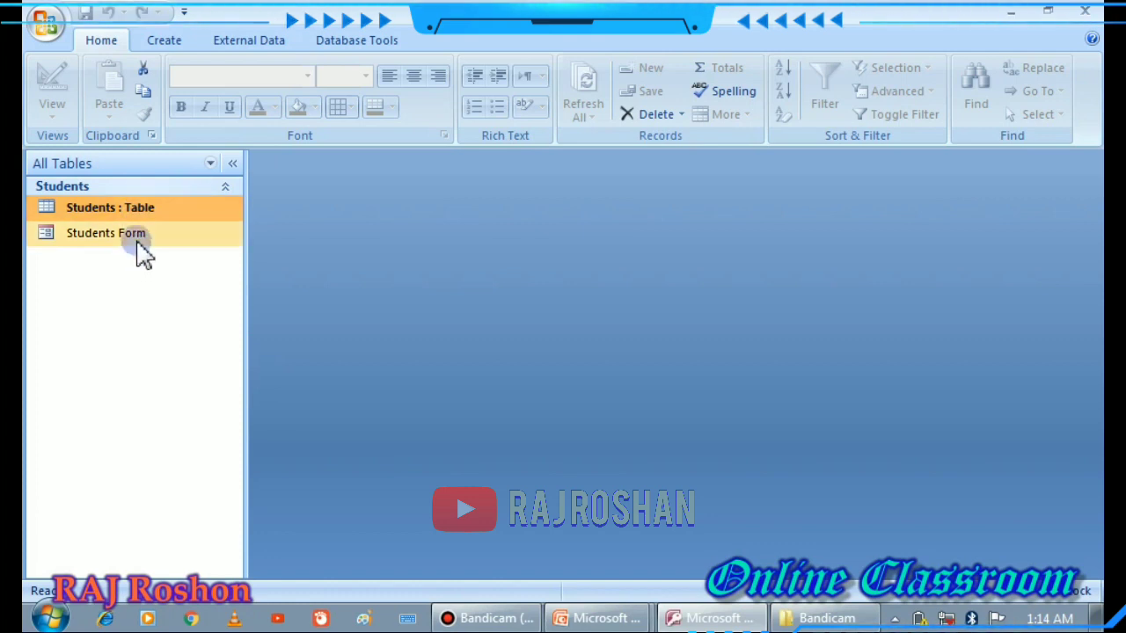
{"action": "left_click", "coordinate": [167, 42]}
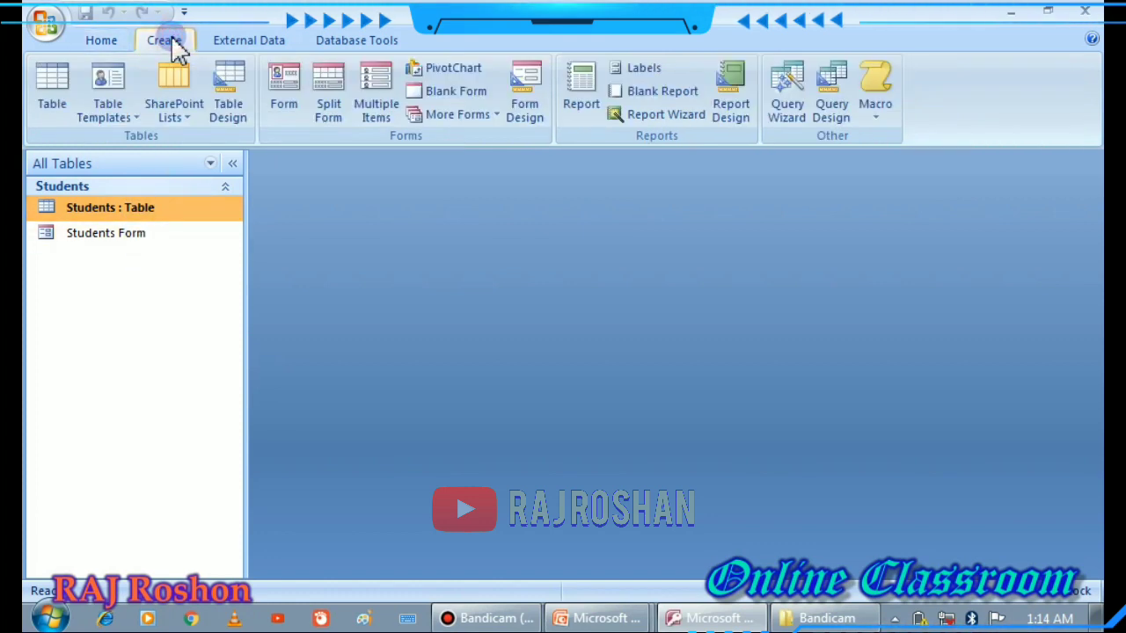
Generate a quick report from the Students table listing five students with an ID count of 5.
{"action": "left_click", "coordinate": [582, 86]}
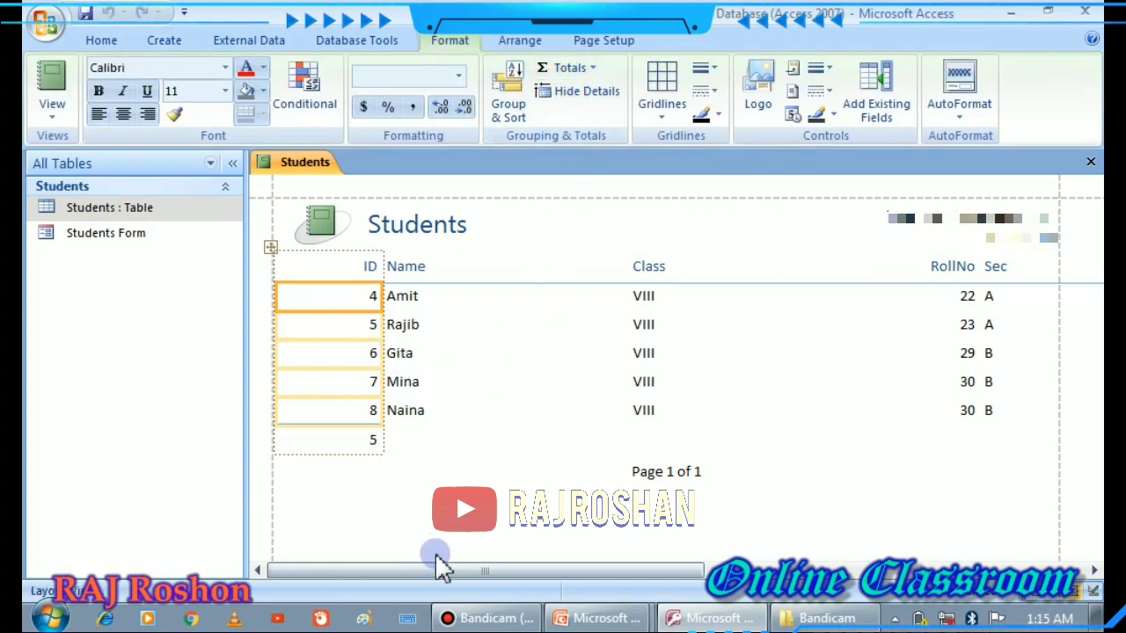
{"action": "left_click_drag", "start_coordinate": [460, 564], "coordinate": [414, 572]}
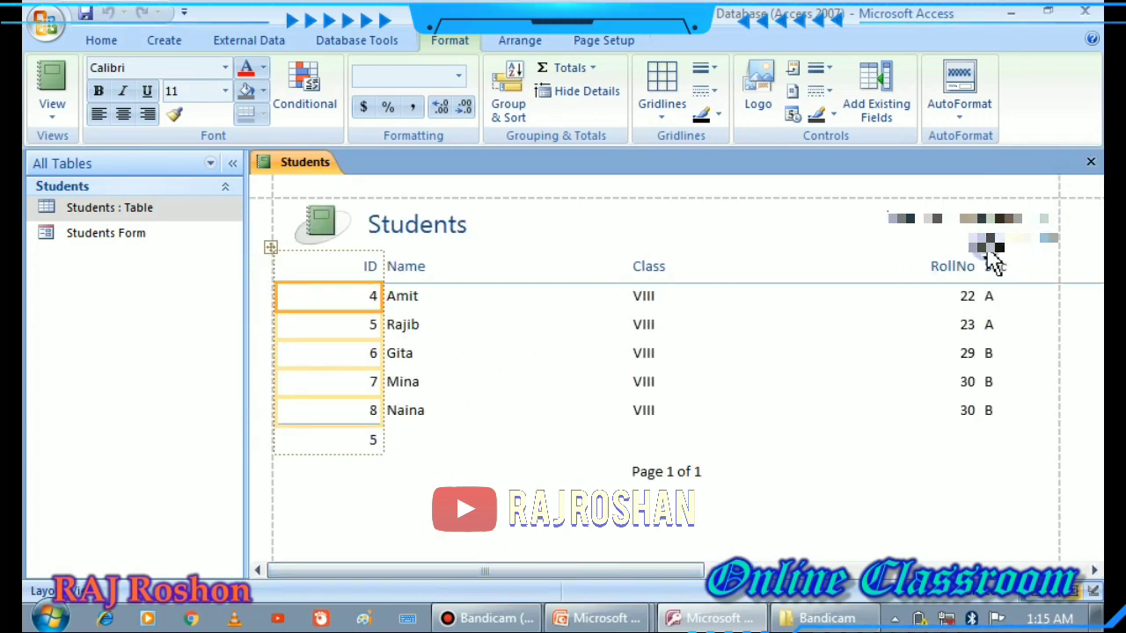
Close the new report, saving it under the name 'Students Report'.
{"action": "left_click", "coordinate": [1091, 163]}
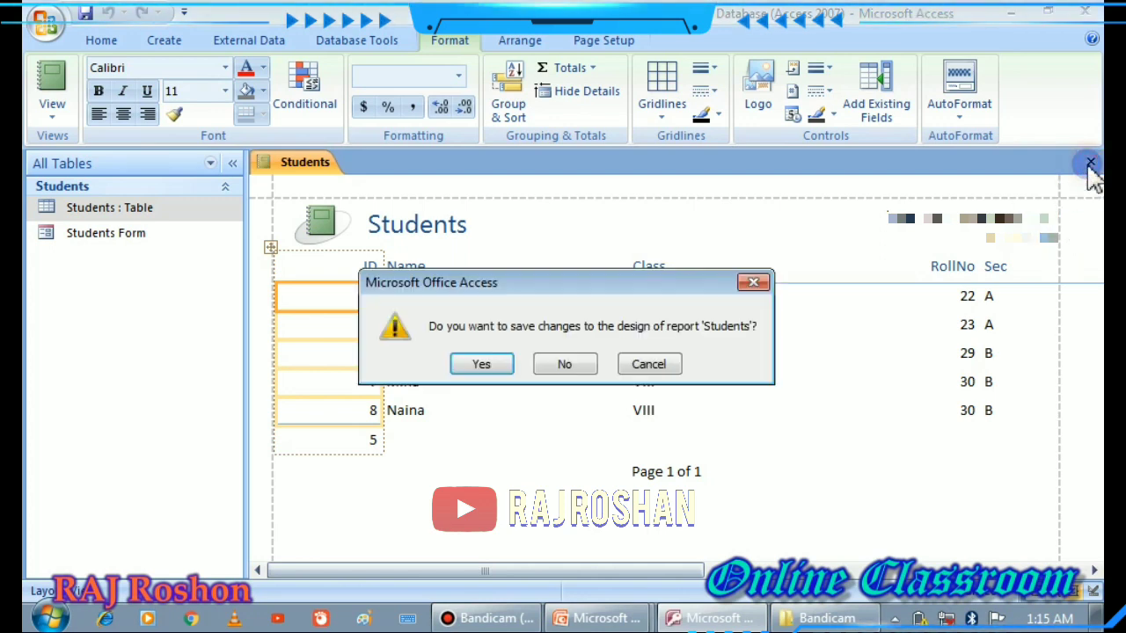
{"action": "left_click", "coordinate": [486, 364]}
{"action": "left_click", "coordinate": [517, 215]}
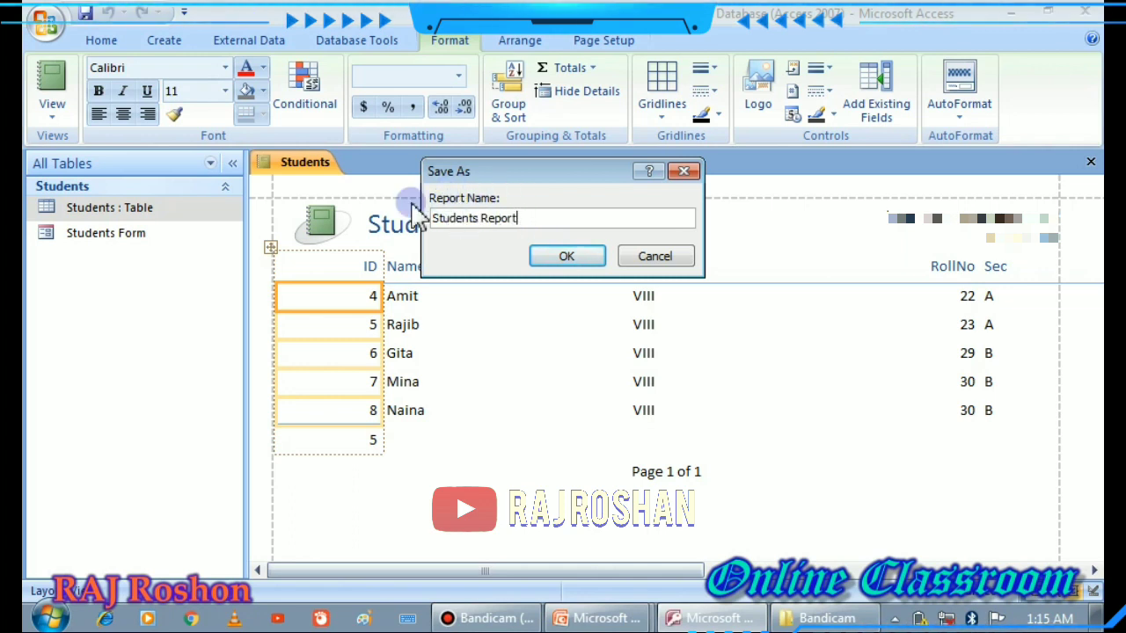
{"action": "left_click", "coordinate": [564, 257]}
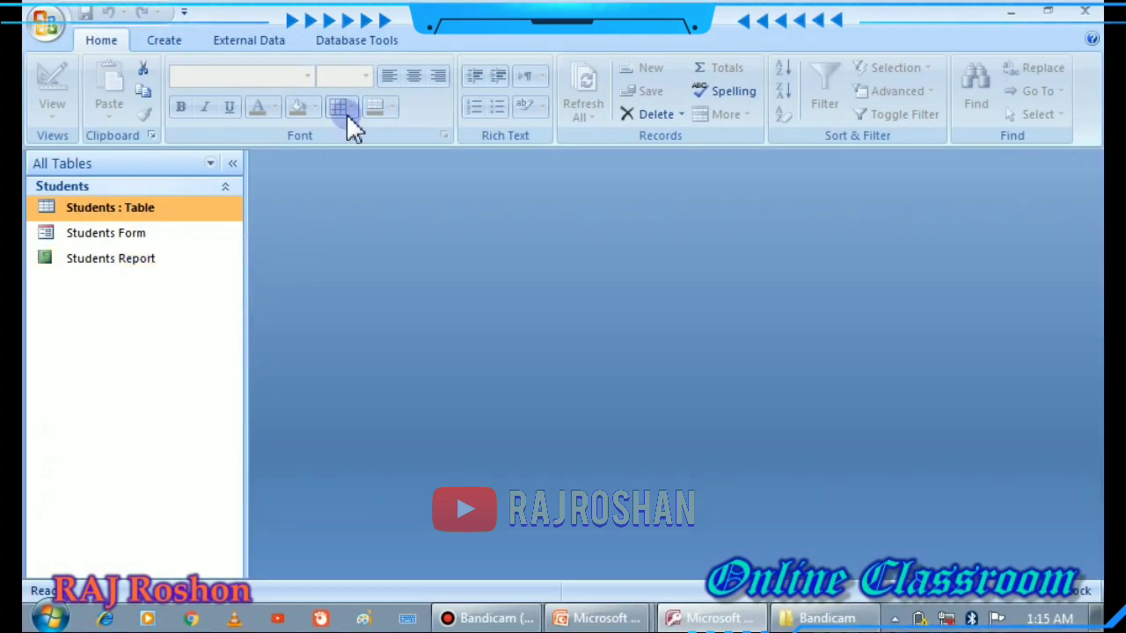
Start the Report Wizard on Students and add only the Name, RollNo and Sec fields.
{"action": "left_click", "coordinate": [163, 48]}
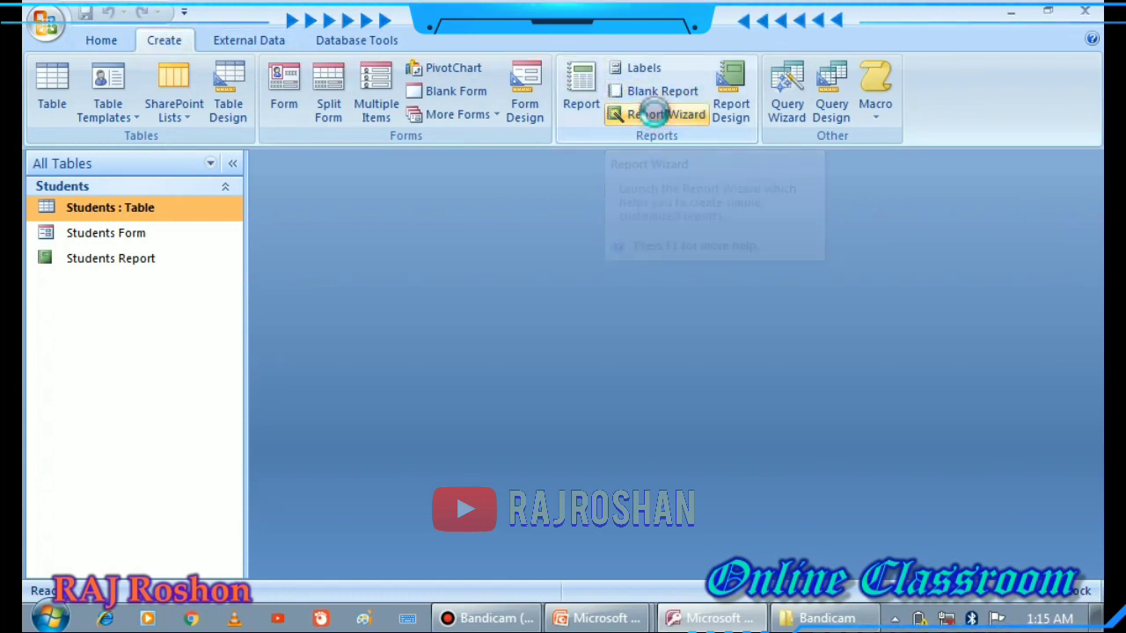
{"action": "left_click", "coordinate": [658, 118]}
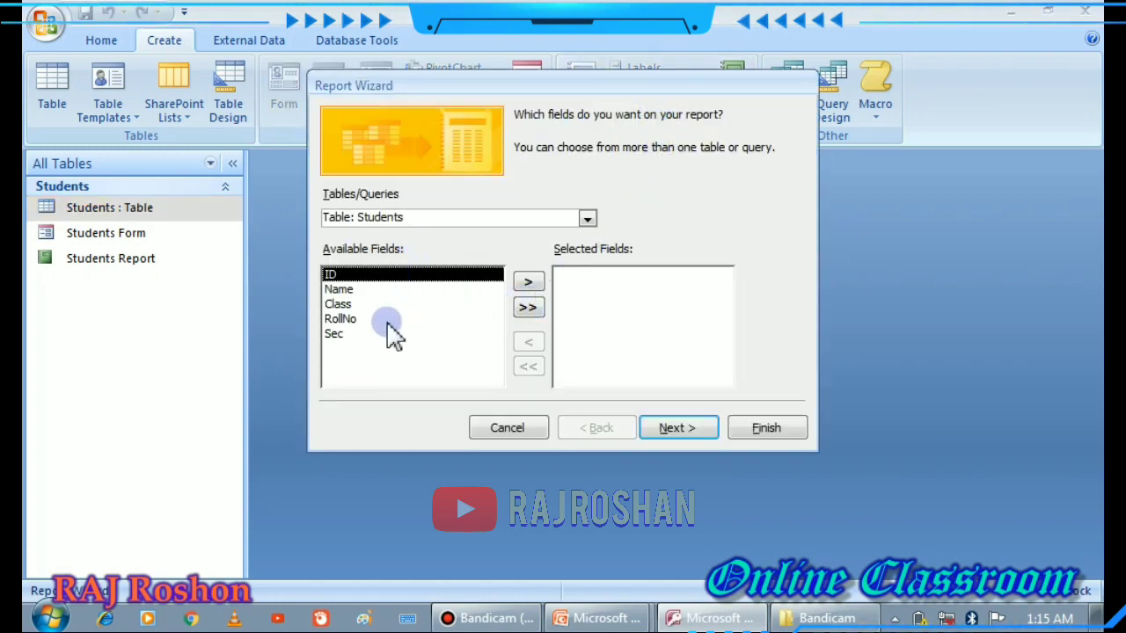
{"action": "left_click", "coordinate": [339, 289]}
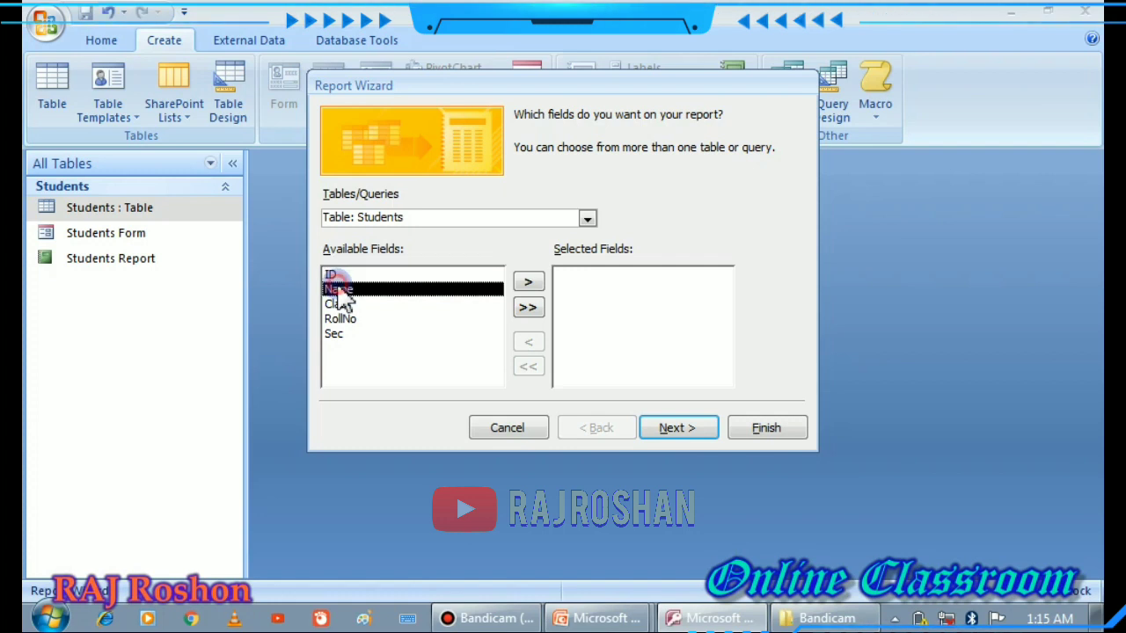
{"action": "left_click", "coordinate": [525, 285]}
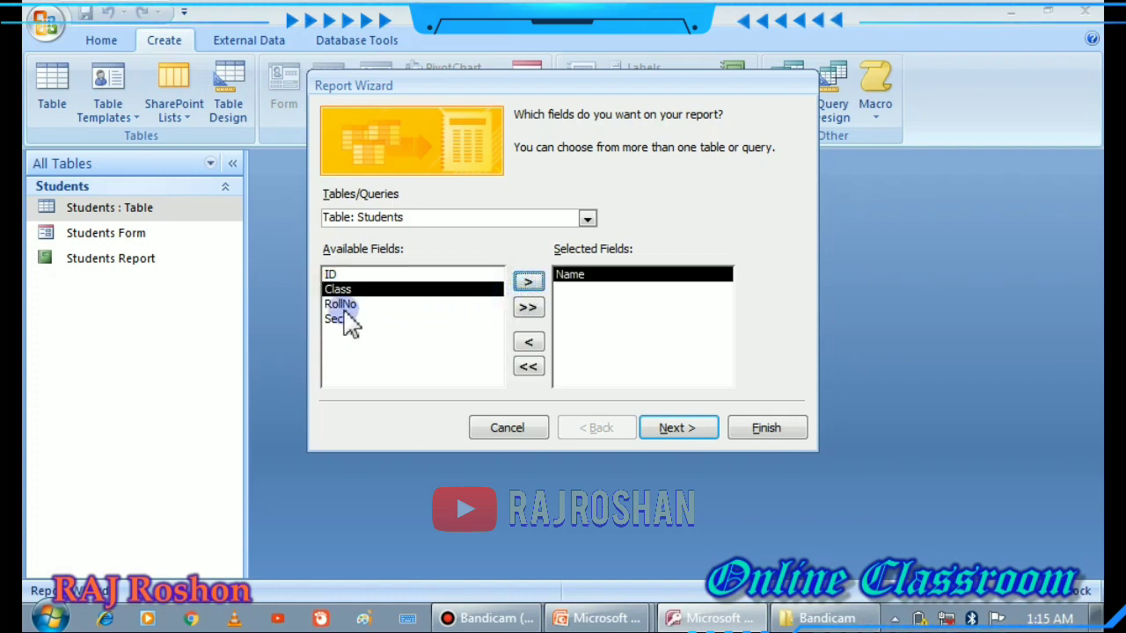
{"action": "left_click", "coordinate": [343, 304]}
{"action": "left_click", "coordinate": [528, 281]}
{"action": "left_click", "coordinate": [352, 304]}
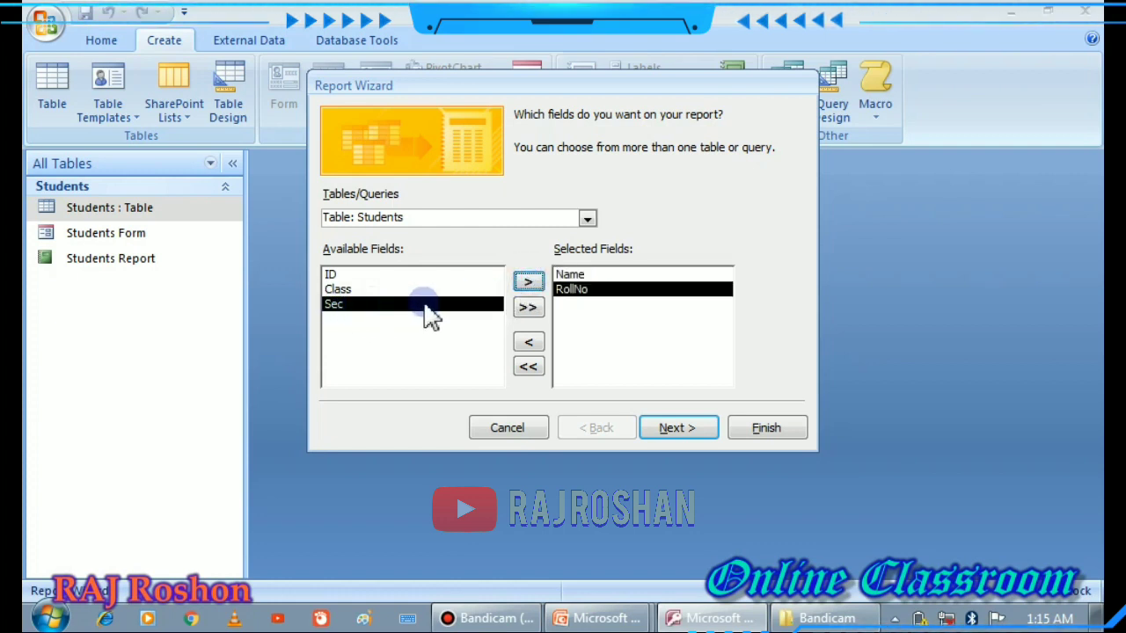
{"action": "left_click", "coordinate": [528, 282]}
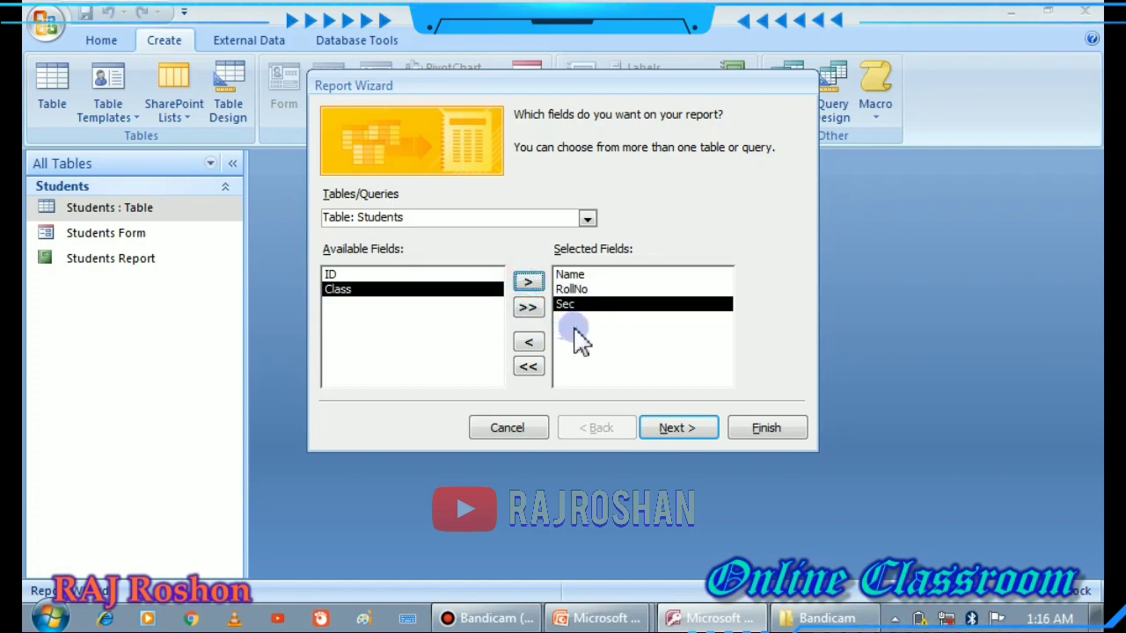
{"action": "left_click", "coordinate": [671, 430]}
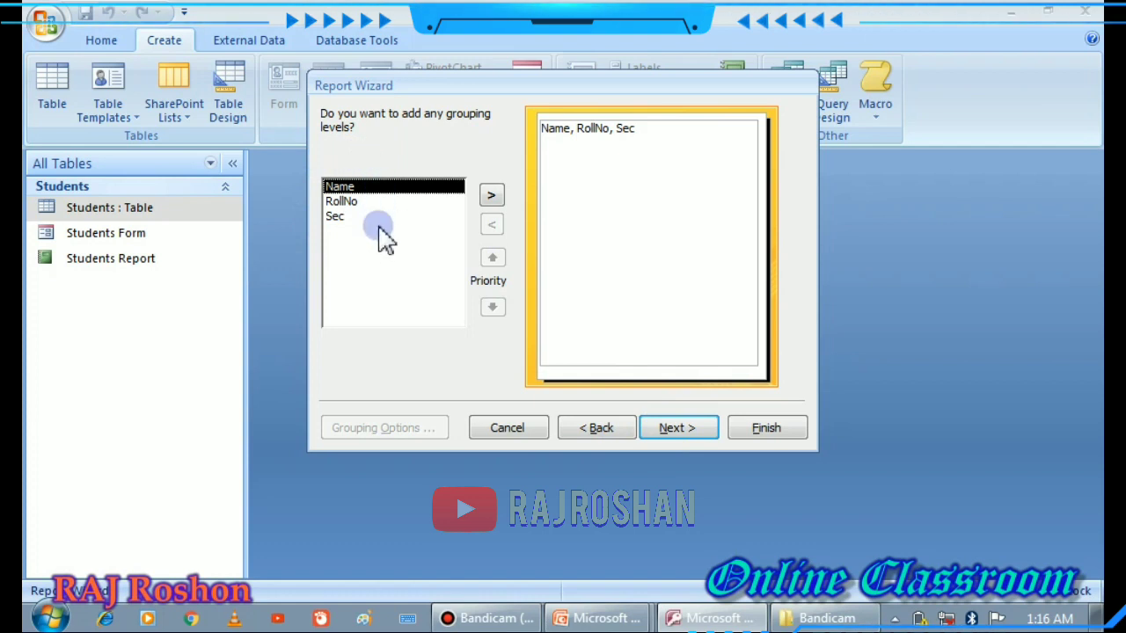
Skip grouping and sort the report's records by Name in ascending order.
{"action": "left_click", "coordinate": [672, 428]}
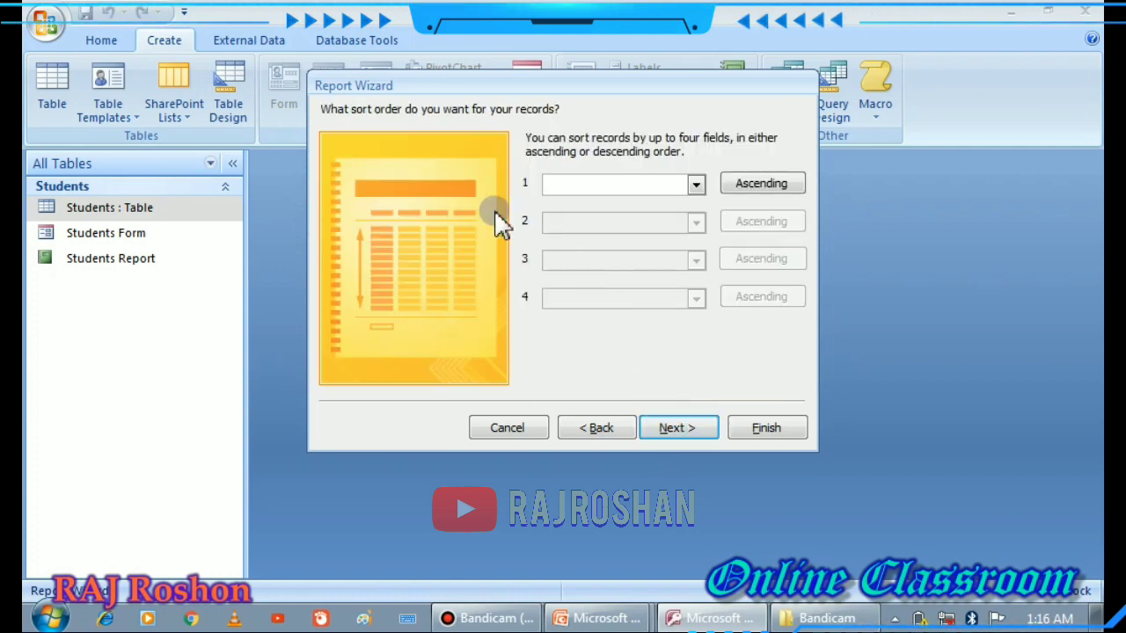
{"action": "left_click", "coordinate": [696, 186]}
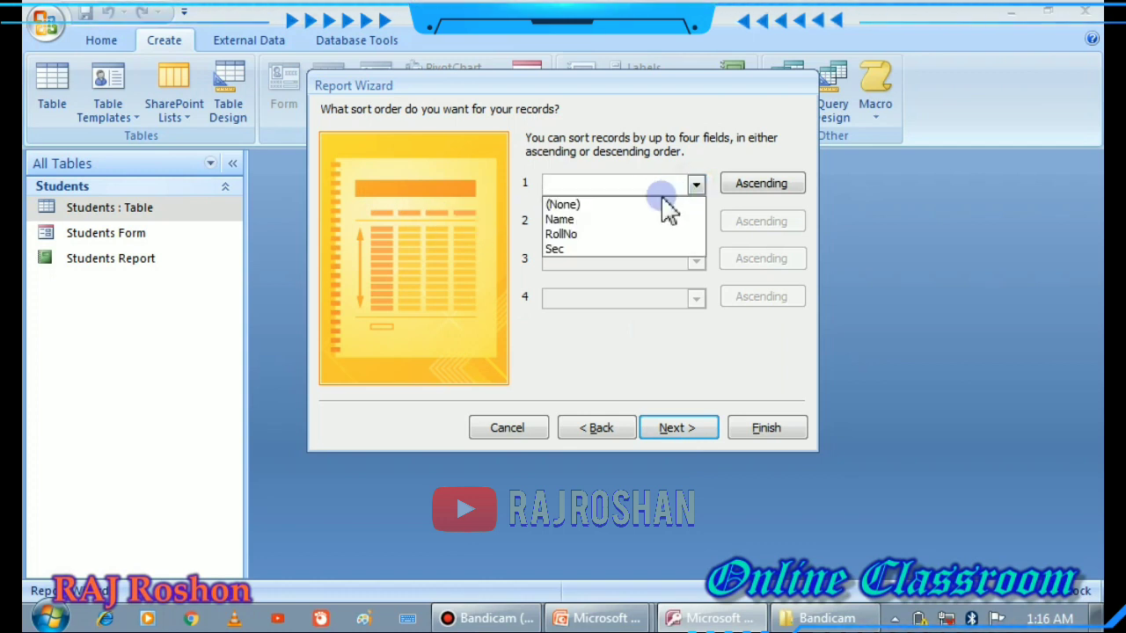
{"action": "left_click", "coordinate": [609, 220]}
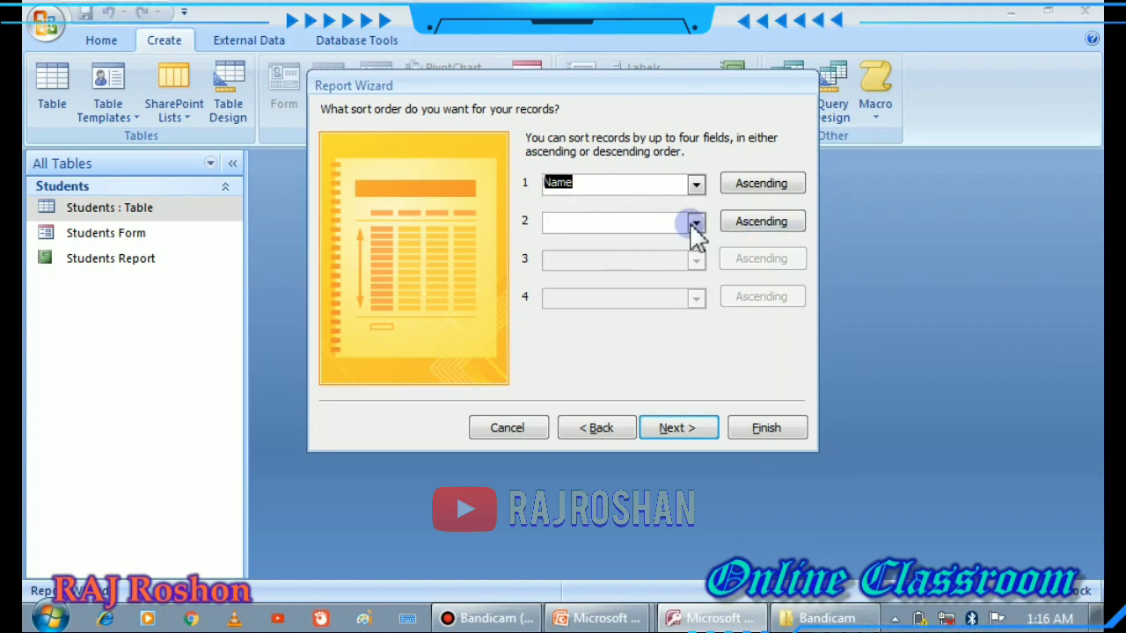
{"action": "left_click", "coordinate": [679, 428]}
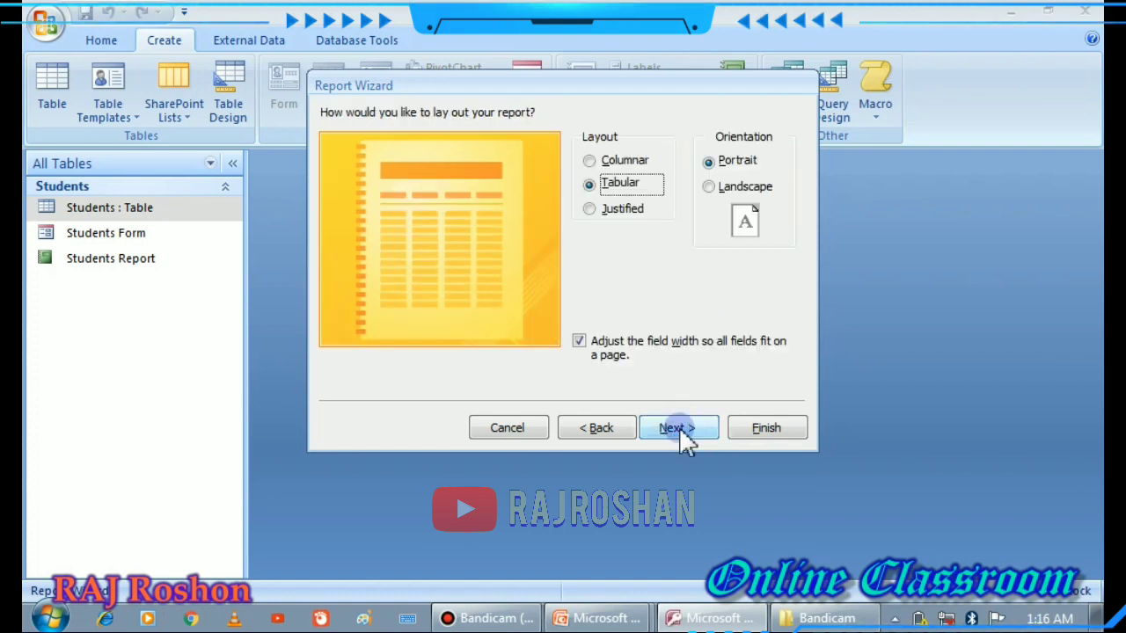
Compare the Columnar and Justified layouts, then keep Tabular with Portrait orientation.
{"action": "left_click", "coordinate": [592, 164]}
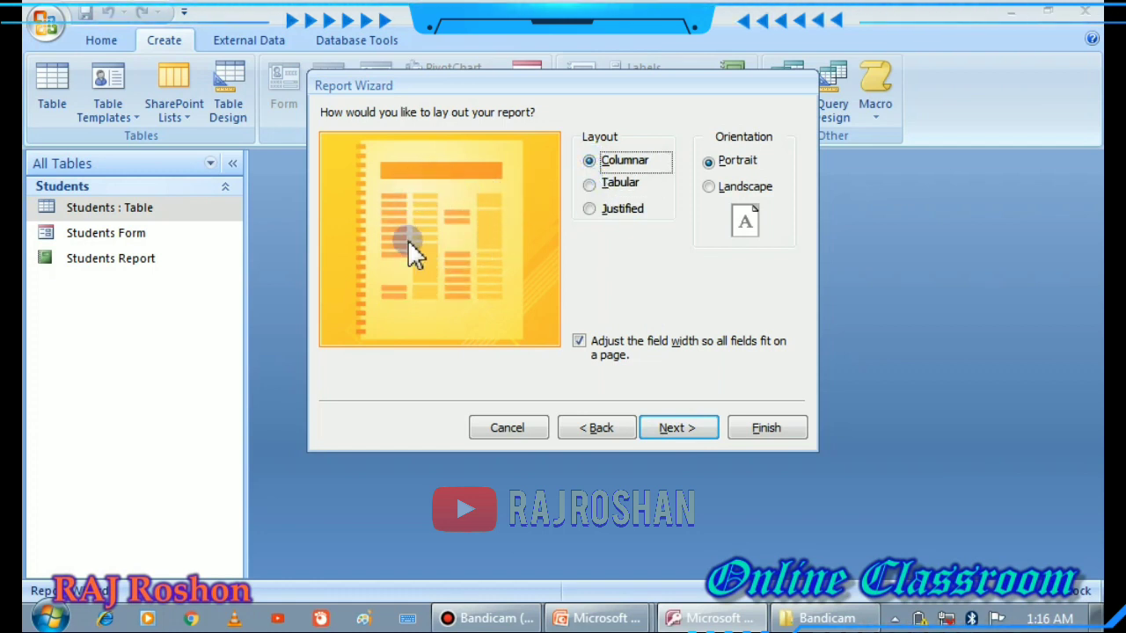
{"action": "left_click", "coordinate": [590, 184]}
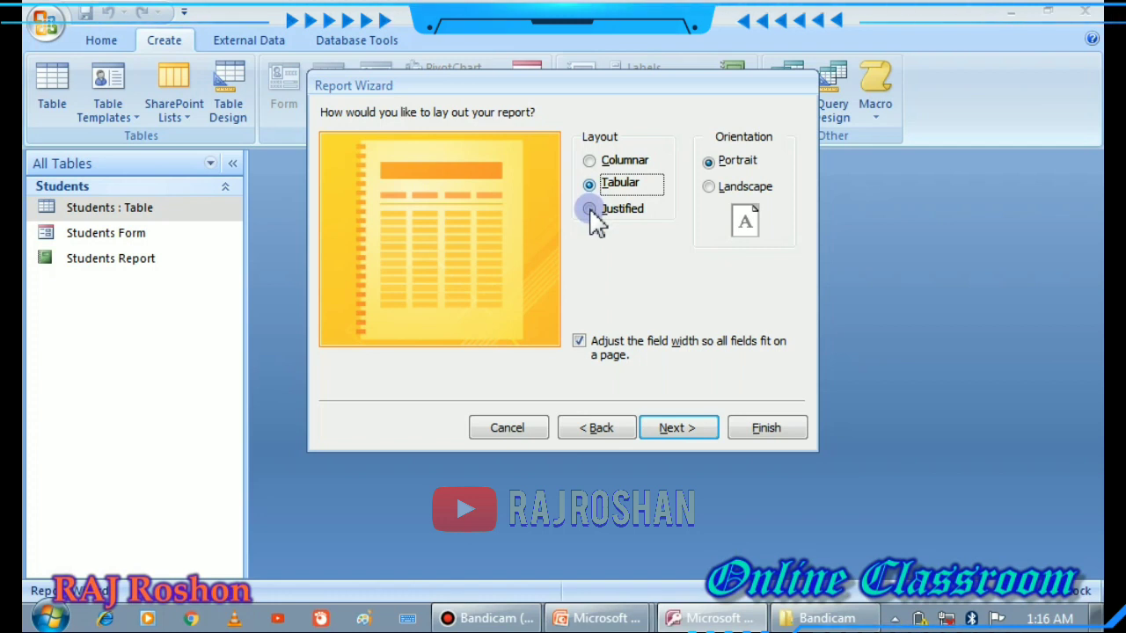
{"action": "left_click", "coordinate": [590, 212]}
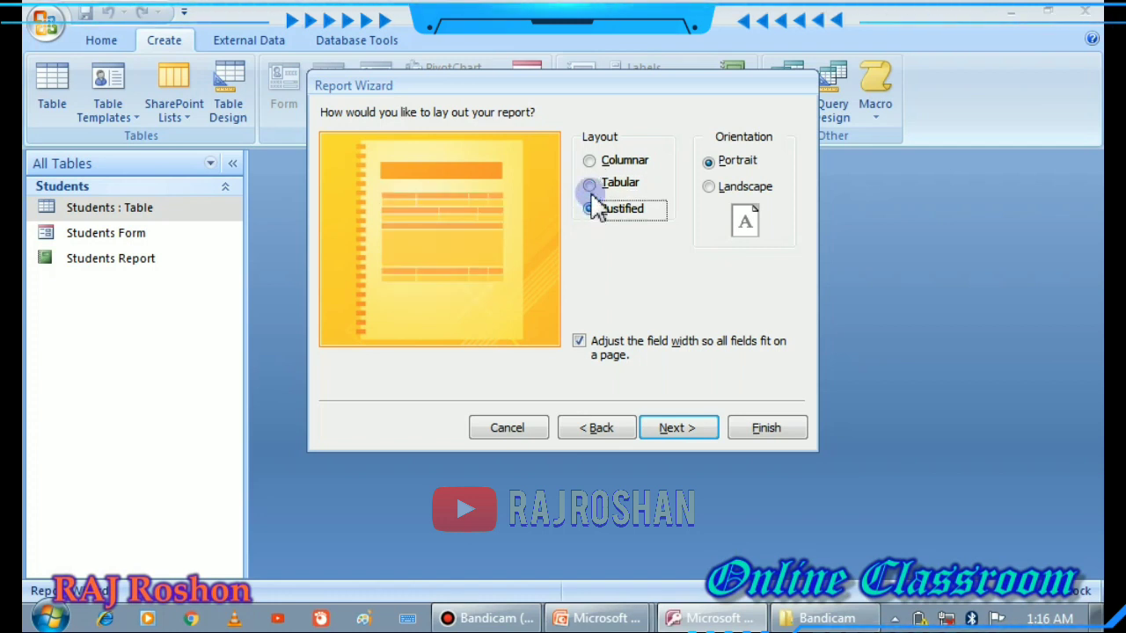
{"action": "left_click", "coordinate": [589, 184]}
{"action": "left_click", "coordinate": [648, 429]}
{"action": "left_click", "coordinate": [668, 430]}
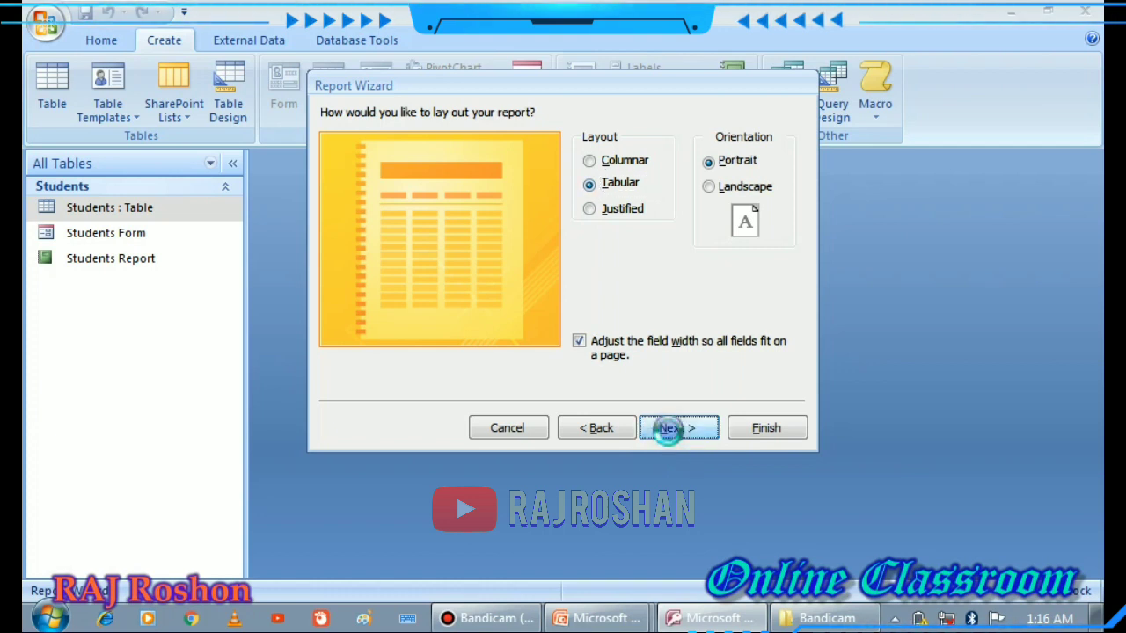
{"action": "left_click", "coordinate": [652, 350]}
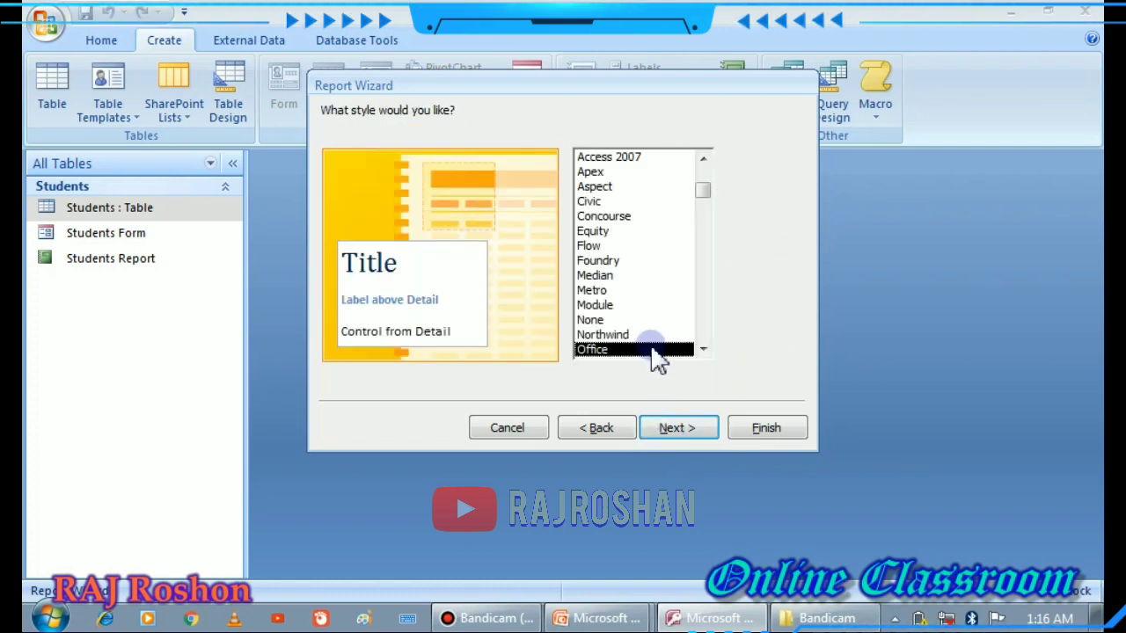
Preview the Northwind and Median styles, then apply the Flow style to the report.
{"action": "left_click", "coordinate": [603, 335]}
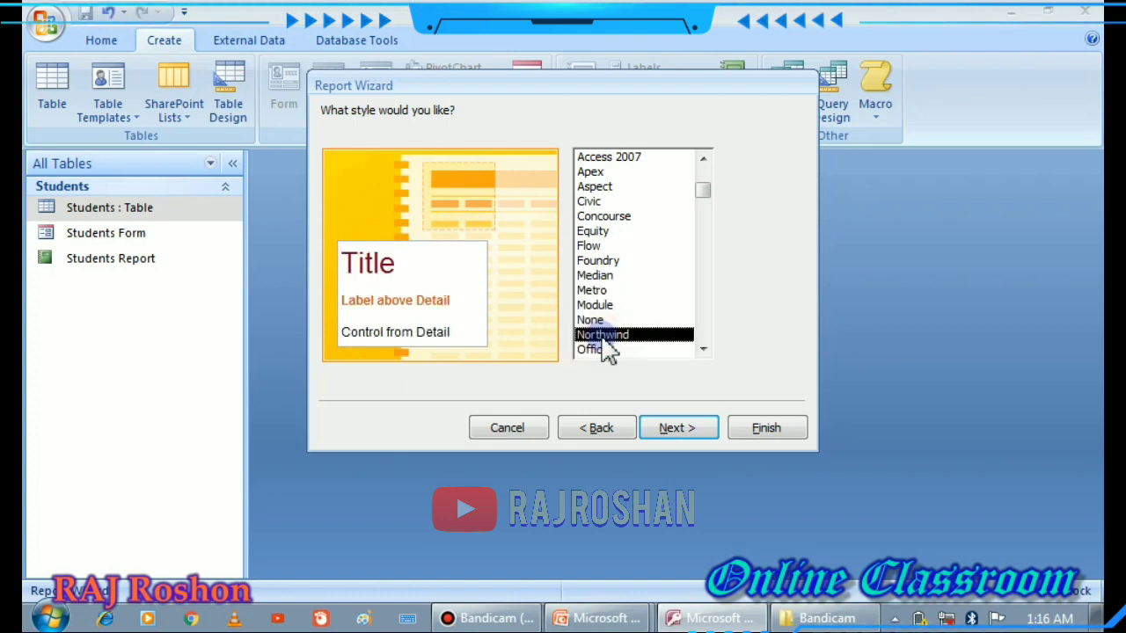
{"action": "left_click", "coordinate": [597, 277]}
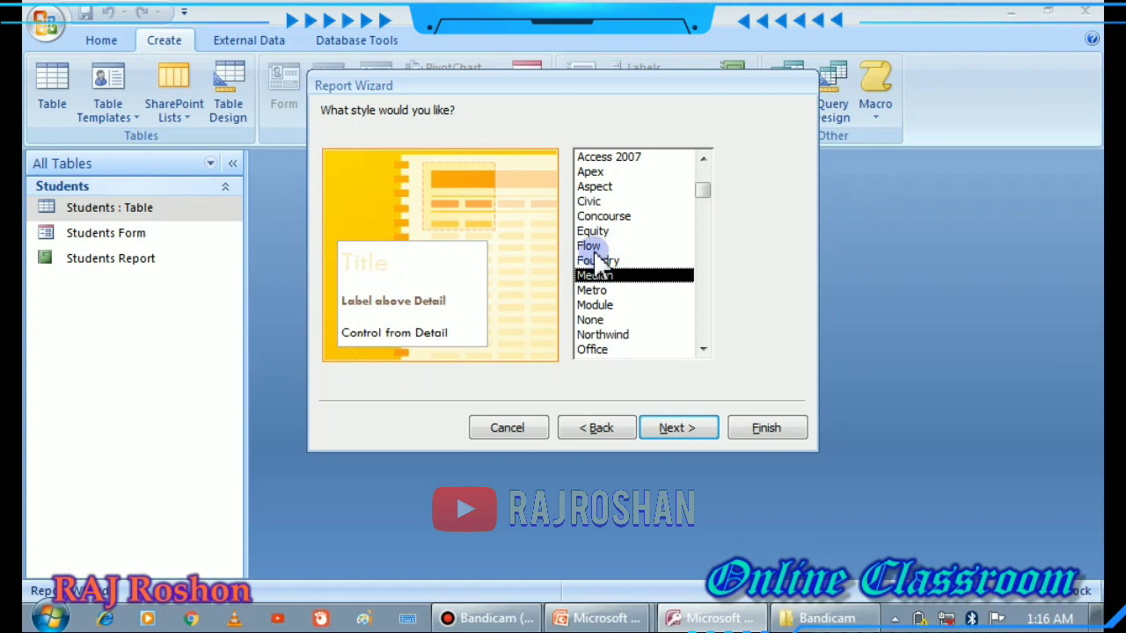
{"action": "left_click", "coordinate": [591, 247]}
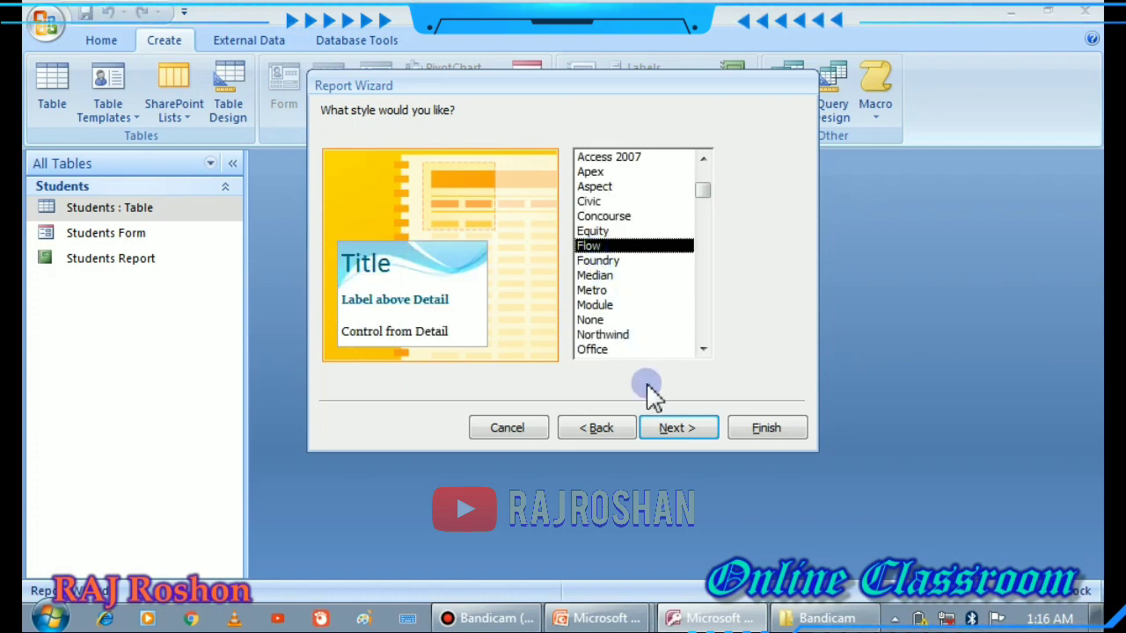
{"action": "left_click", "coordinate": [674, 428]}
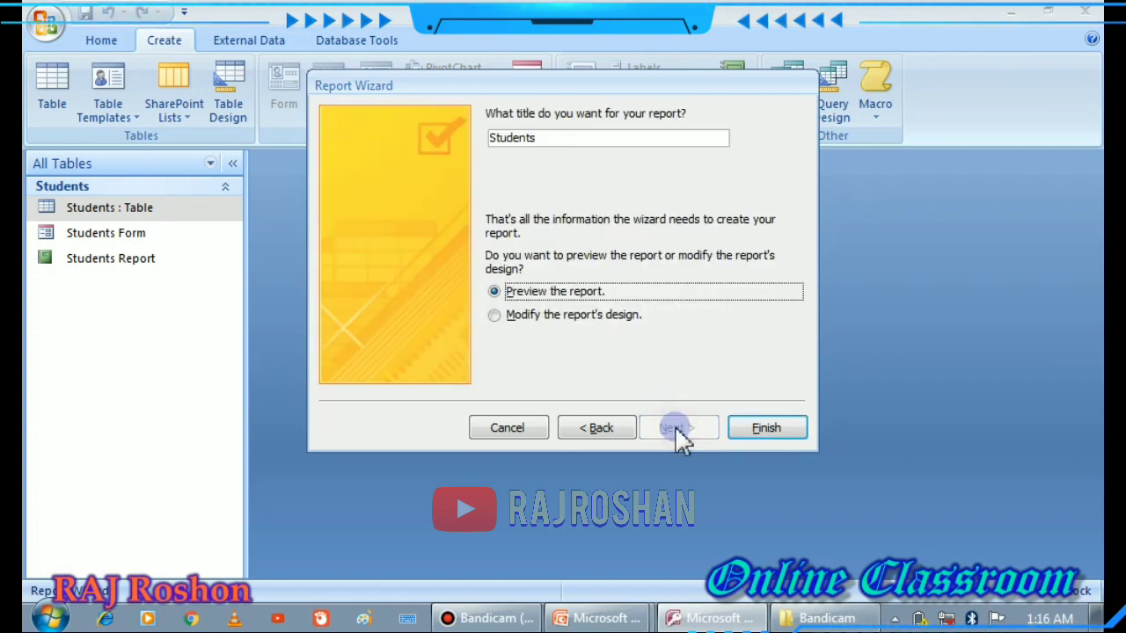
Title the report 'Students Report2' and finish it, opening it in Print Preview.
{"action": "left_click", "coordinate": [748, 426]}
{"action": "left_click", "coordinate": [550, 141]}
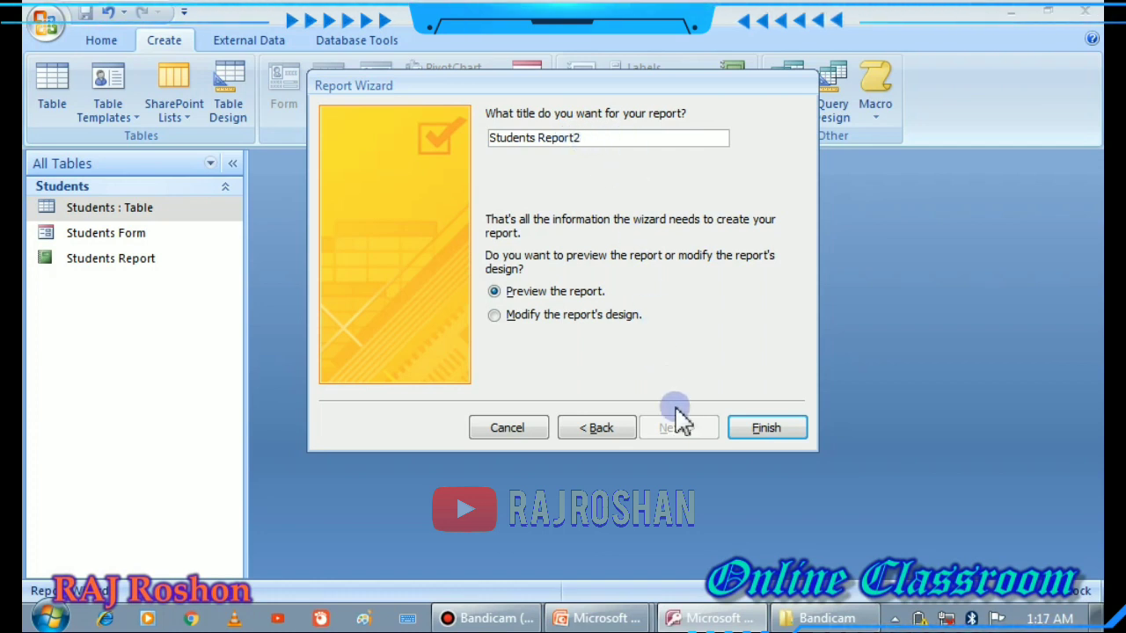
{"action": "left_click", "coordinate": [766, 428]}
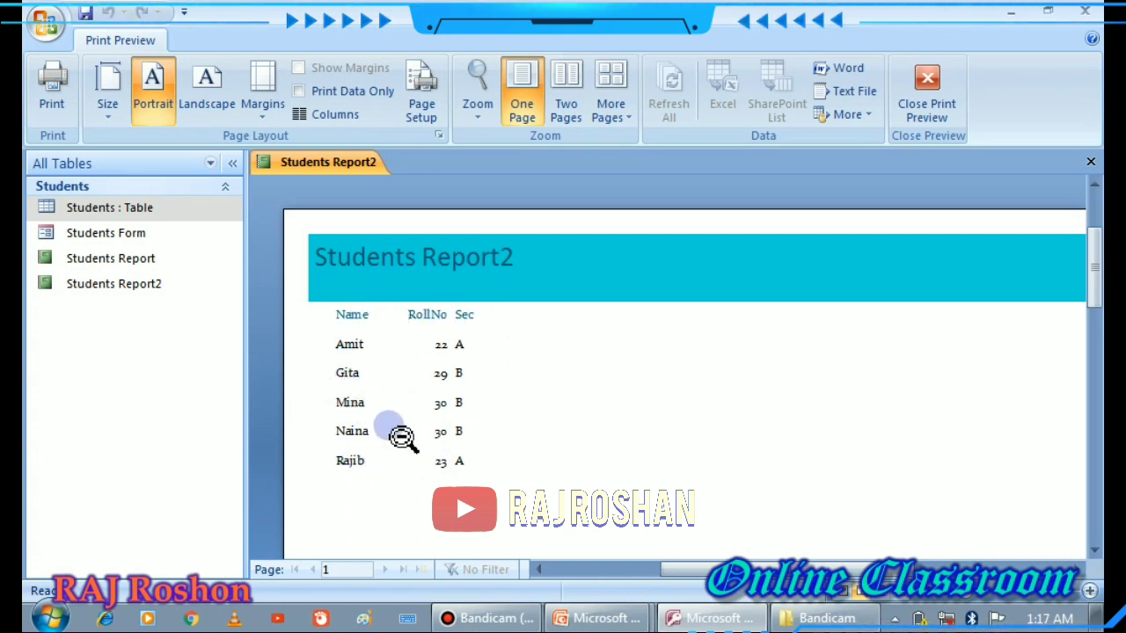
Open the earlier Students Report from the Navigation Pane, then select Students Report2.
{"action": "left_click", "coordinate": [115, 266]}
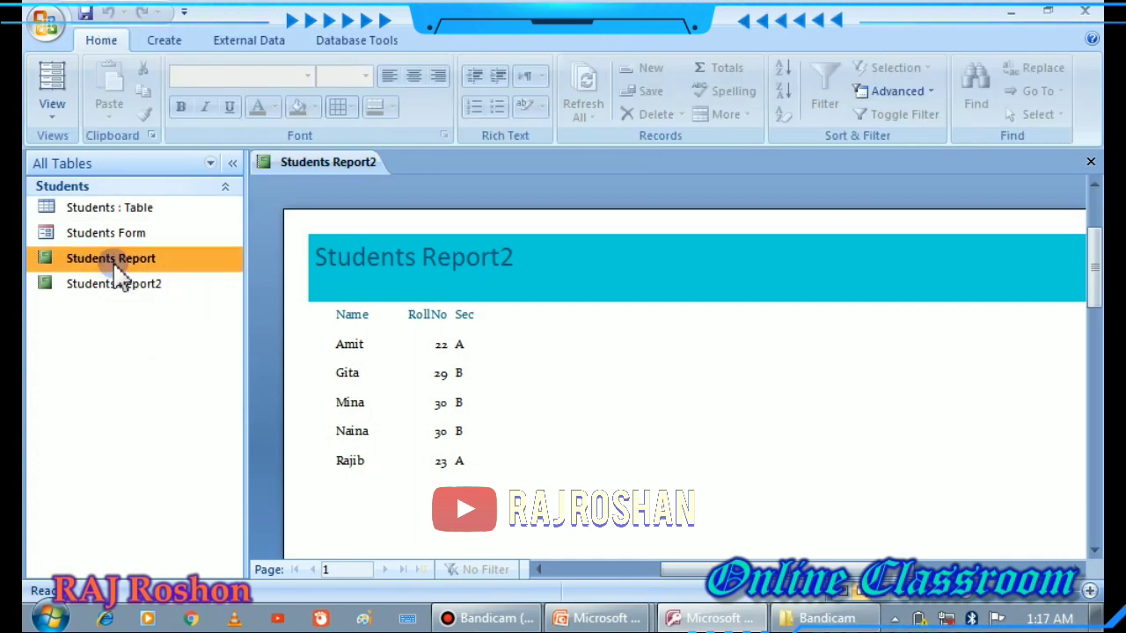
{"action": "double_click", "coordinate": [114, 258]}
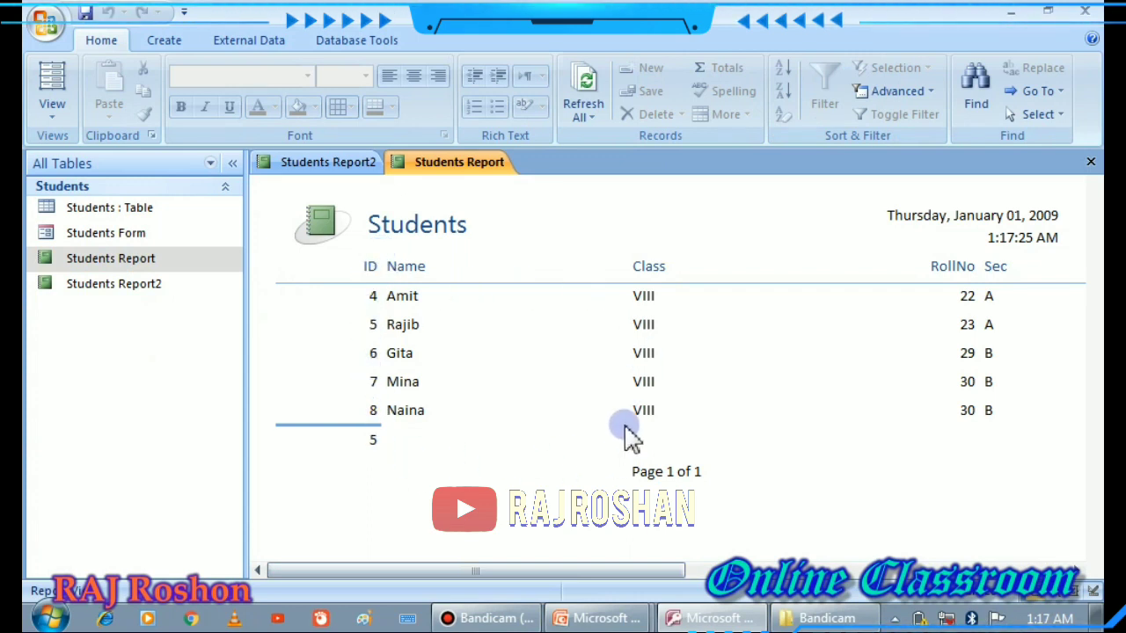
{"action": "left_click", "coordinate": [123, 298]}
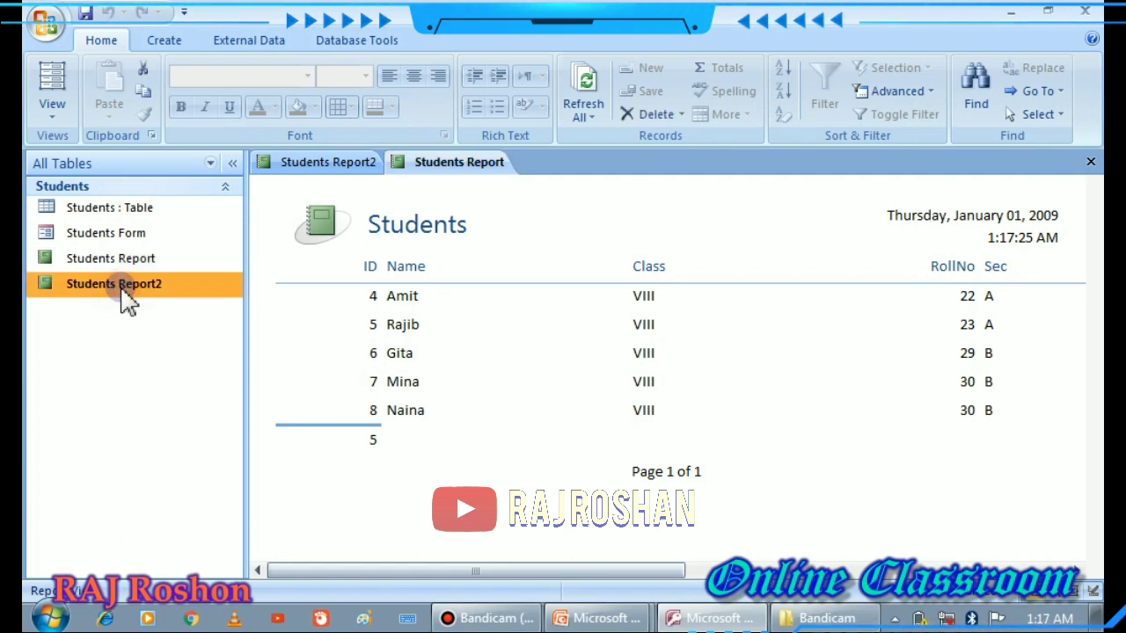